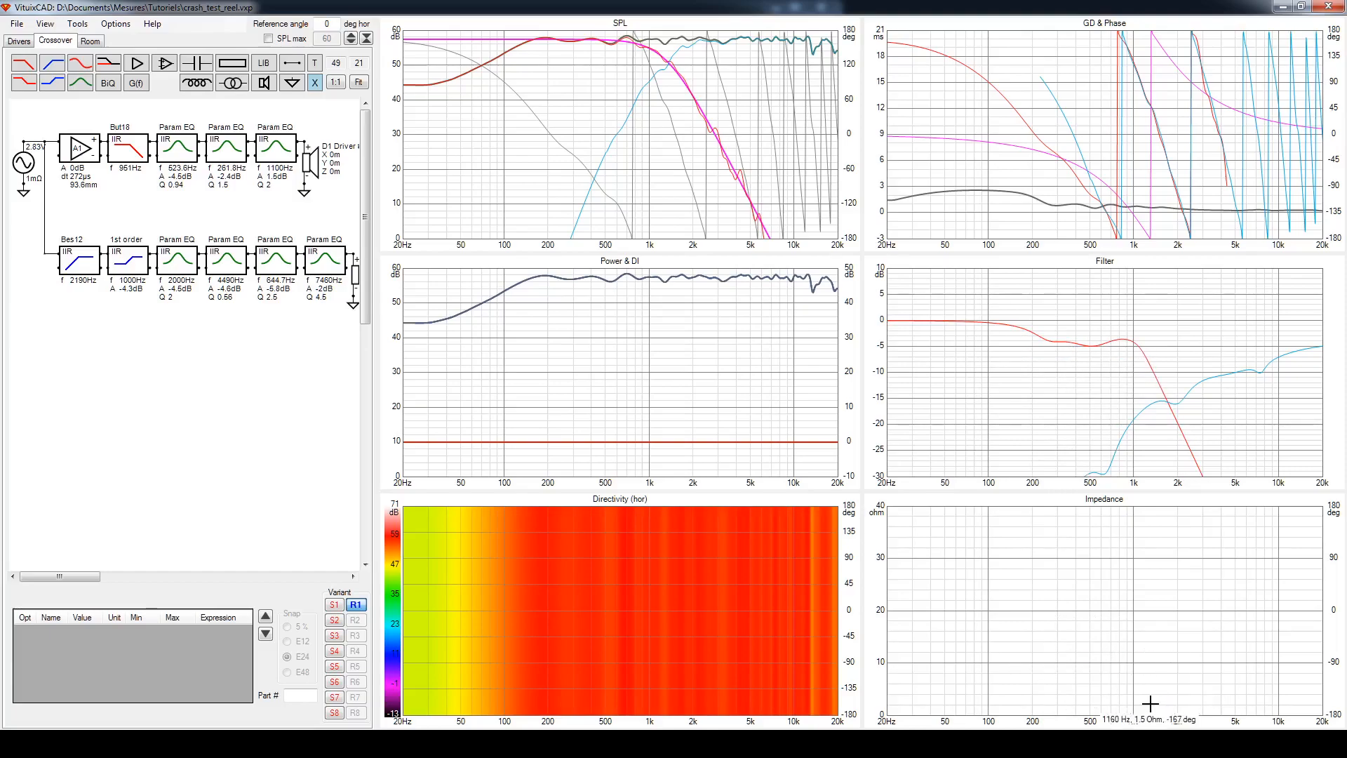
Step: Switch between VituixCAD and REW to compare the simulated woofer filter curve with the first measured transfer function
mouse_move(1121, 743)
left_click(1044, 672)
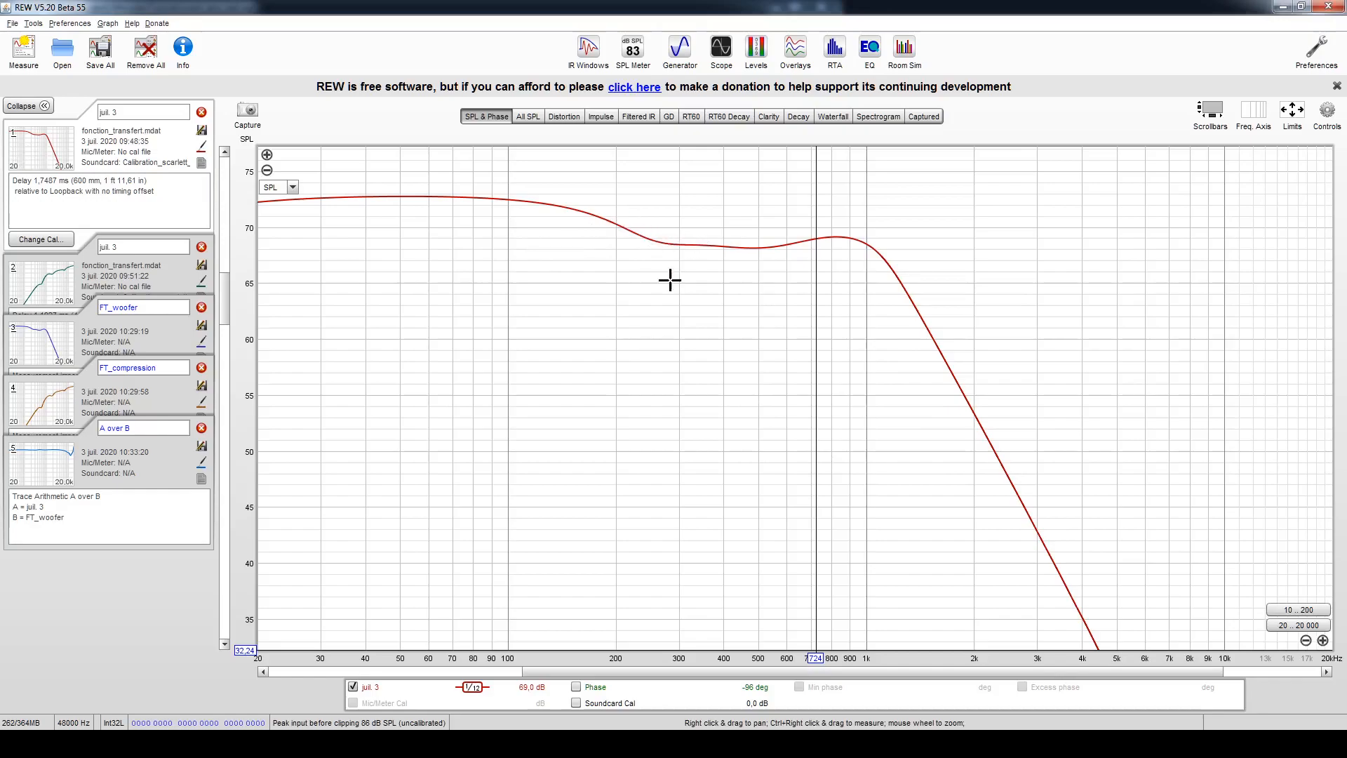
left_click(1038, 744)
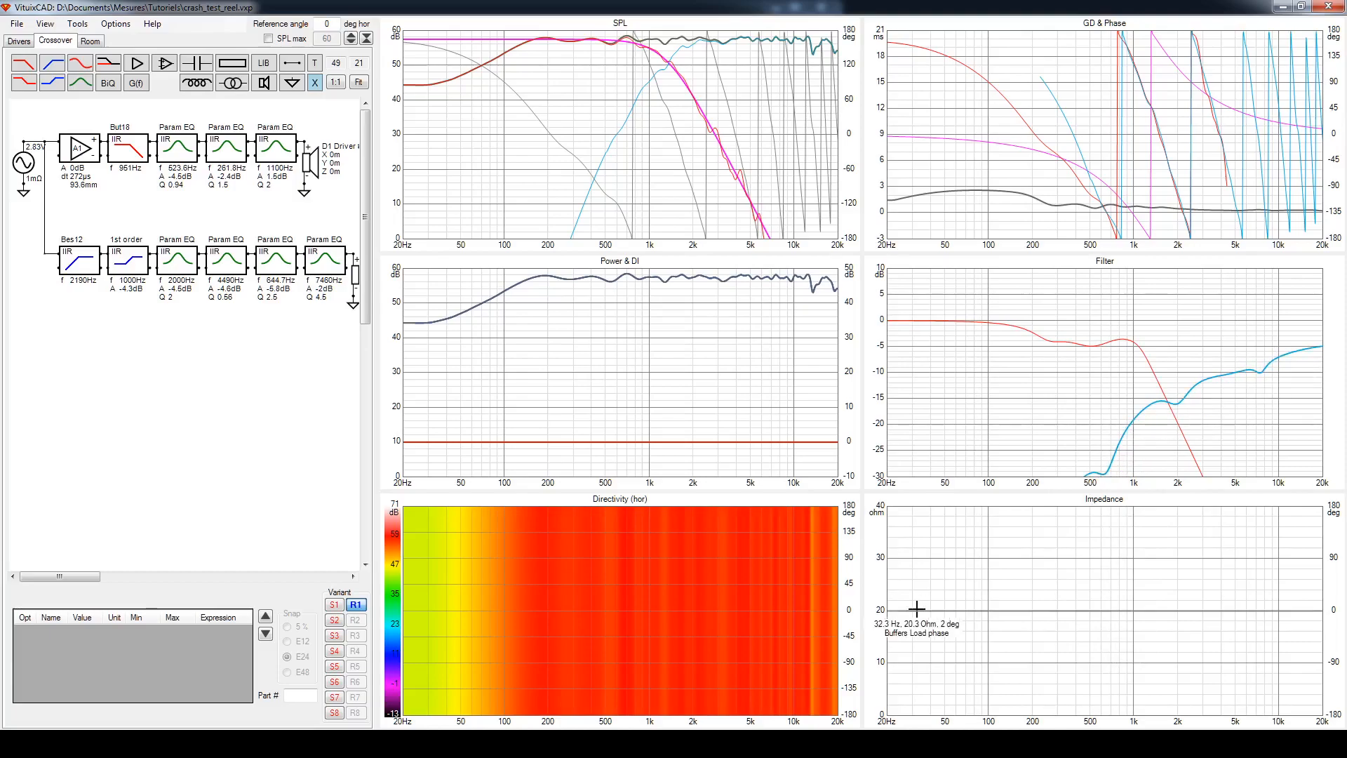
left_click(1121, 744)
left_click(1044, 677)
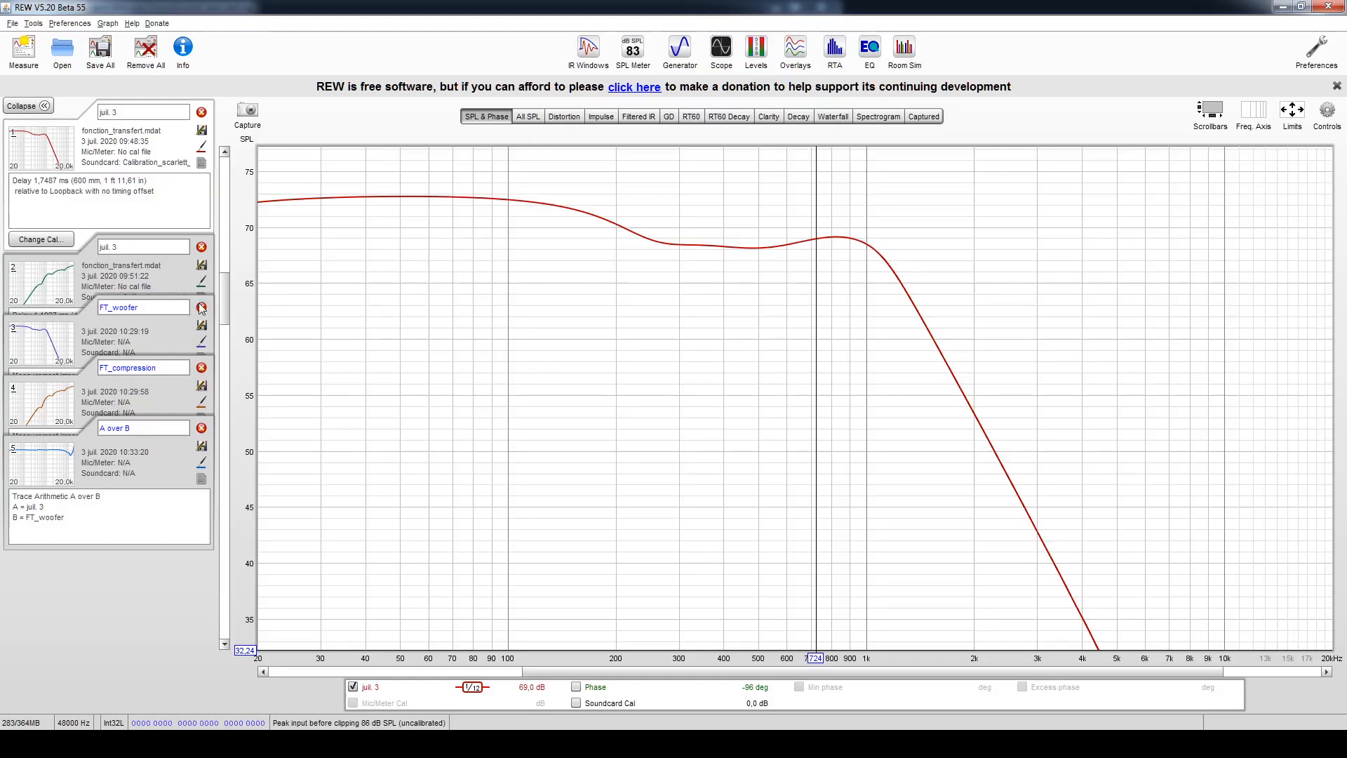
Step: Examine the second measured transfer function in REW against the simulated compression driver filter curve in VituixCAD
left_click(54, 282)
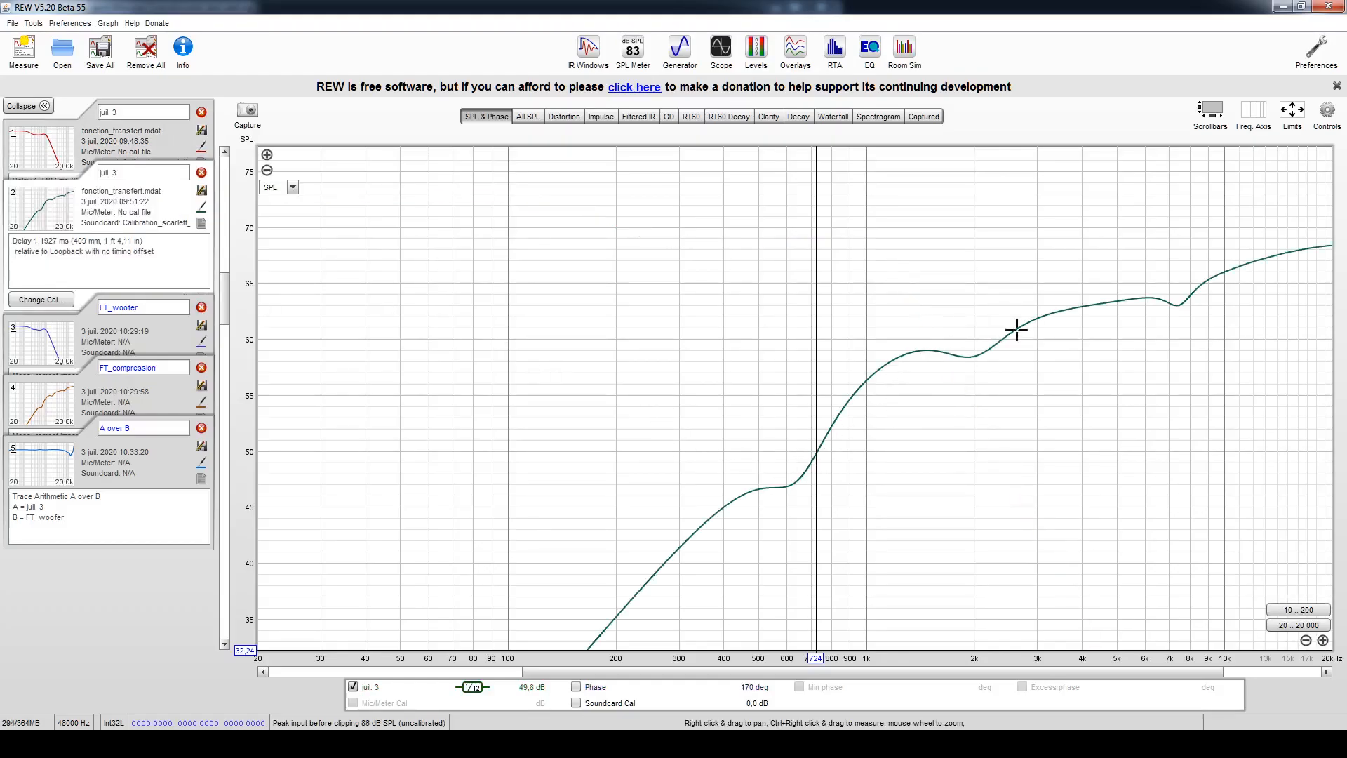
left_click(1014, 743)
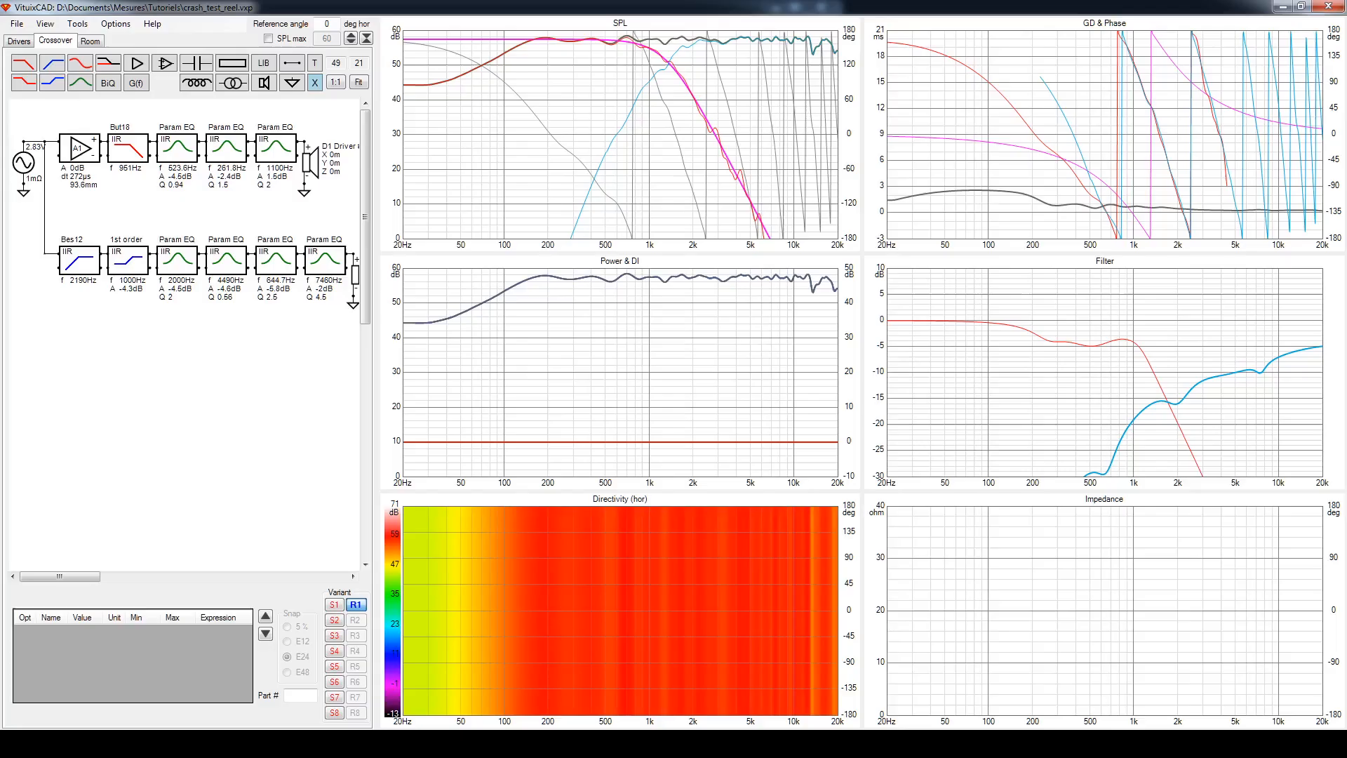
left_click(1015, 744)
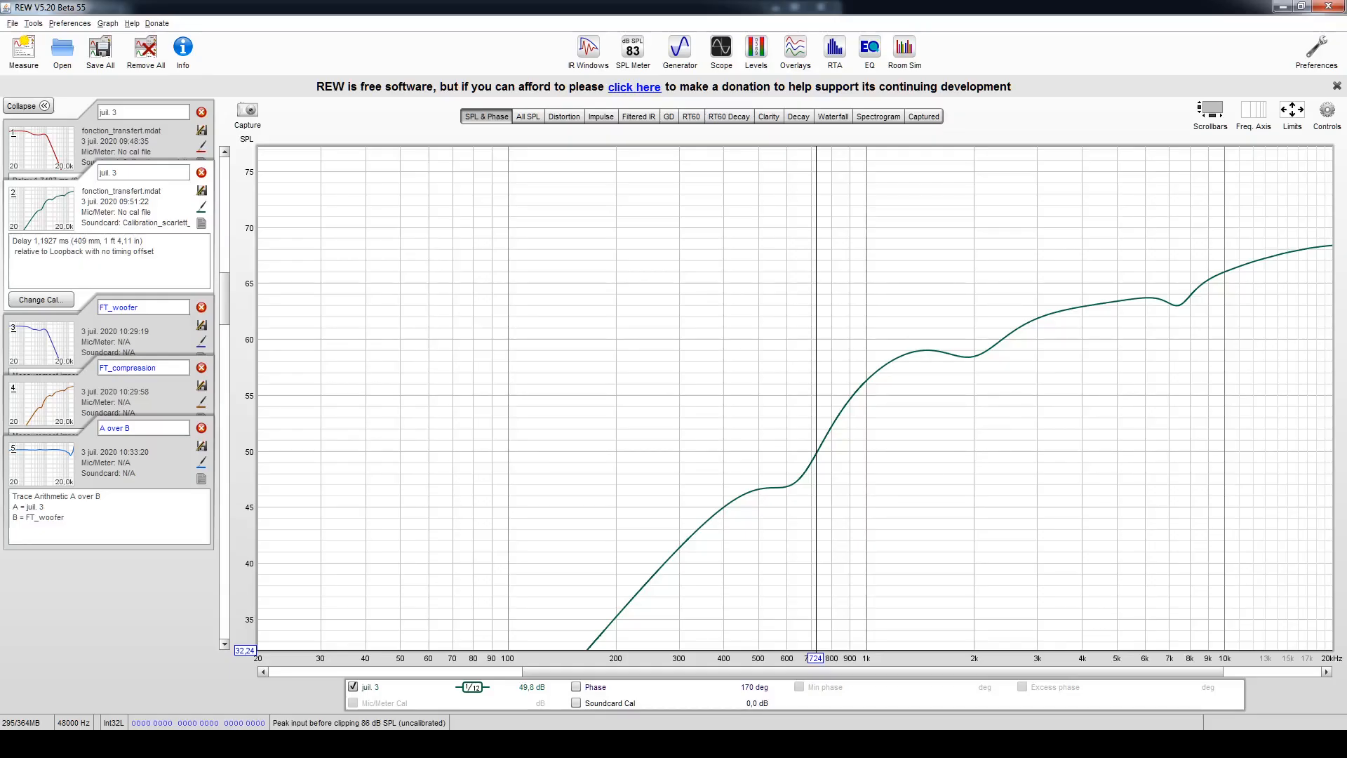
left_click(1014, 744)
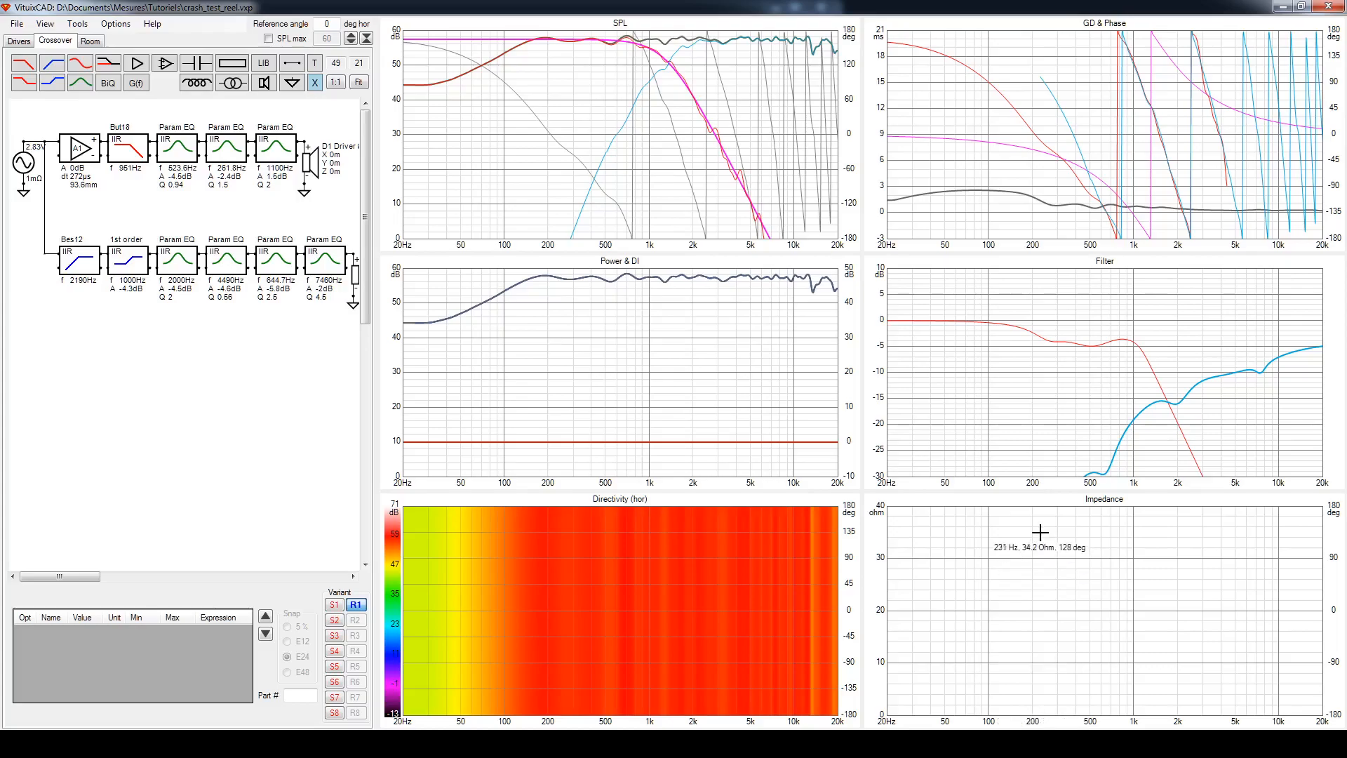
left_click(1015, 744)
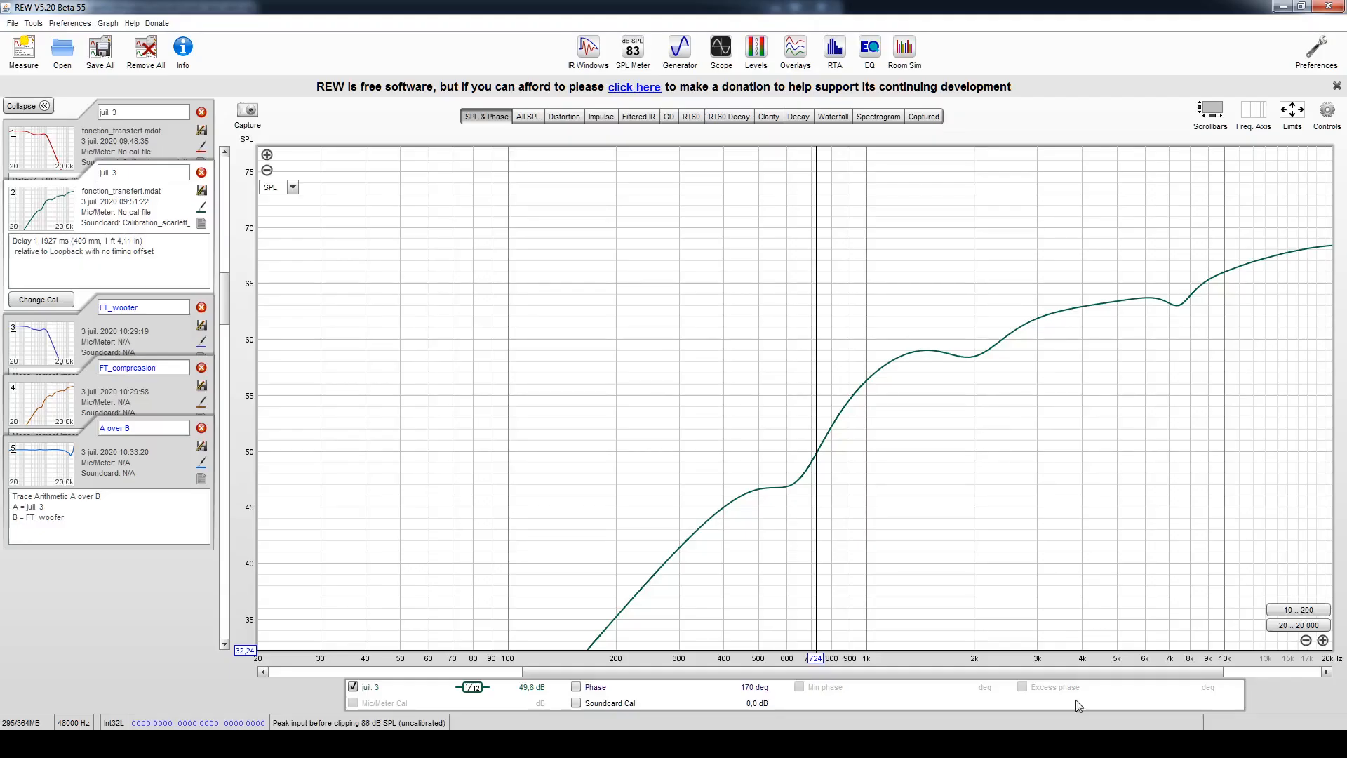
left_click(56, 167)
left_click(48, 271)
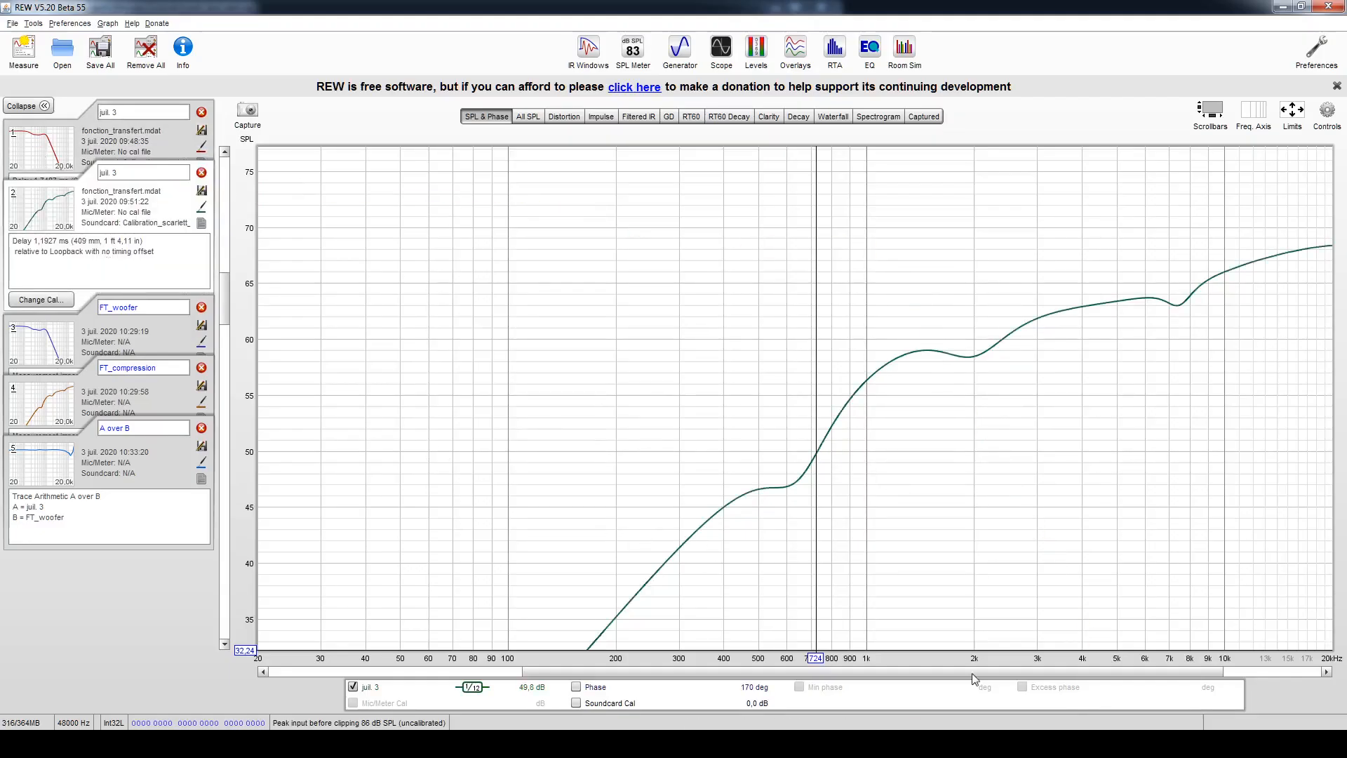
Step: Switch to VituixCAD and start exporting the filter response of Driver #1, but cancel before saving the file
left_click(1009, 743)
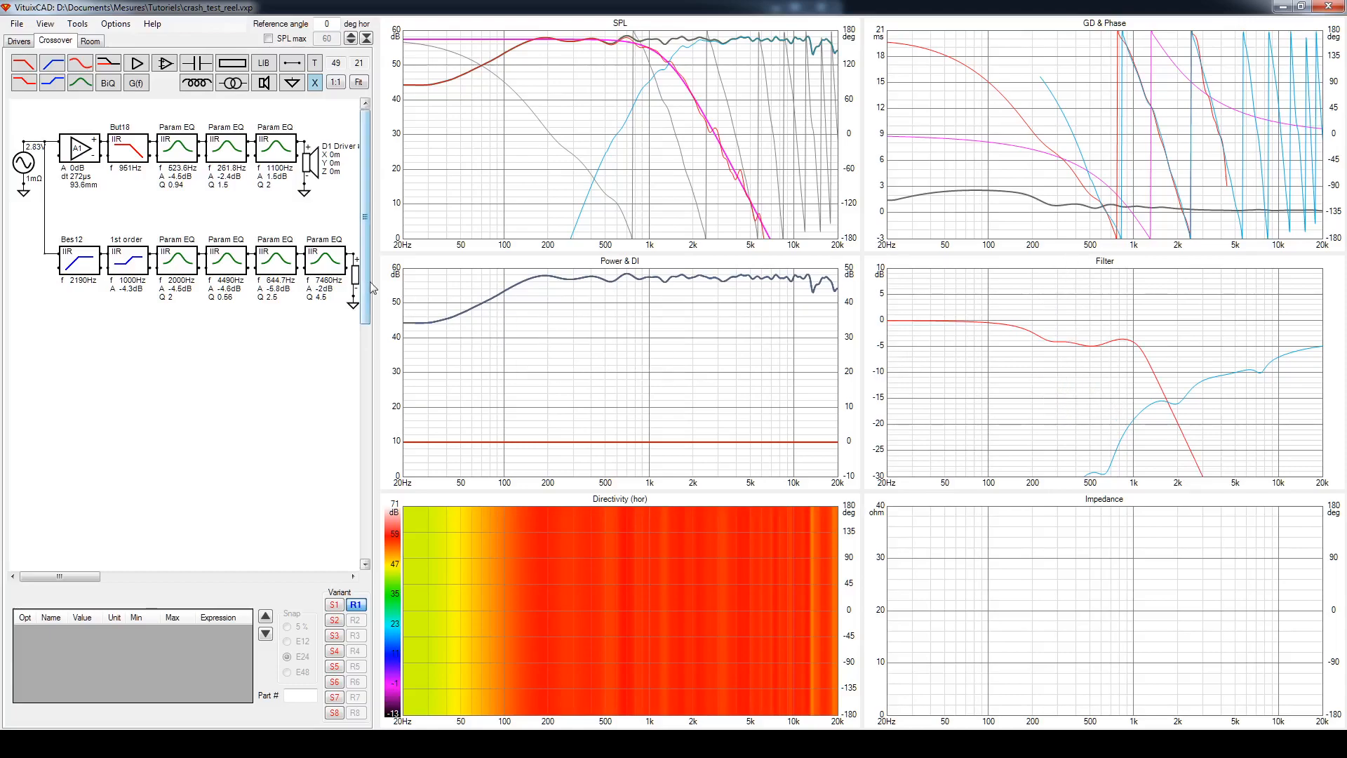
left_click(310, 168)
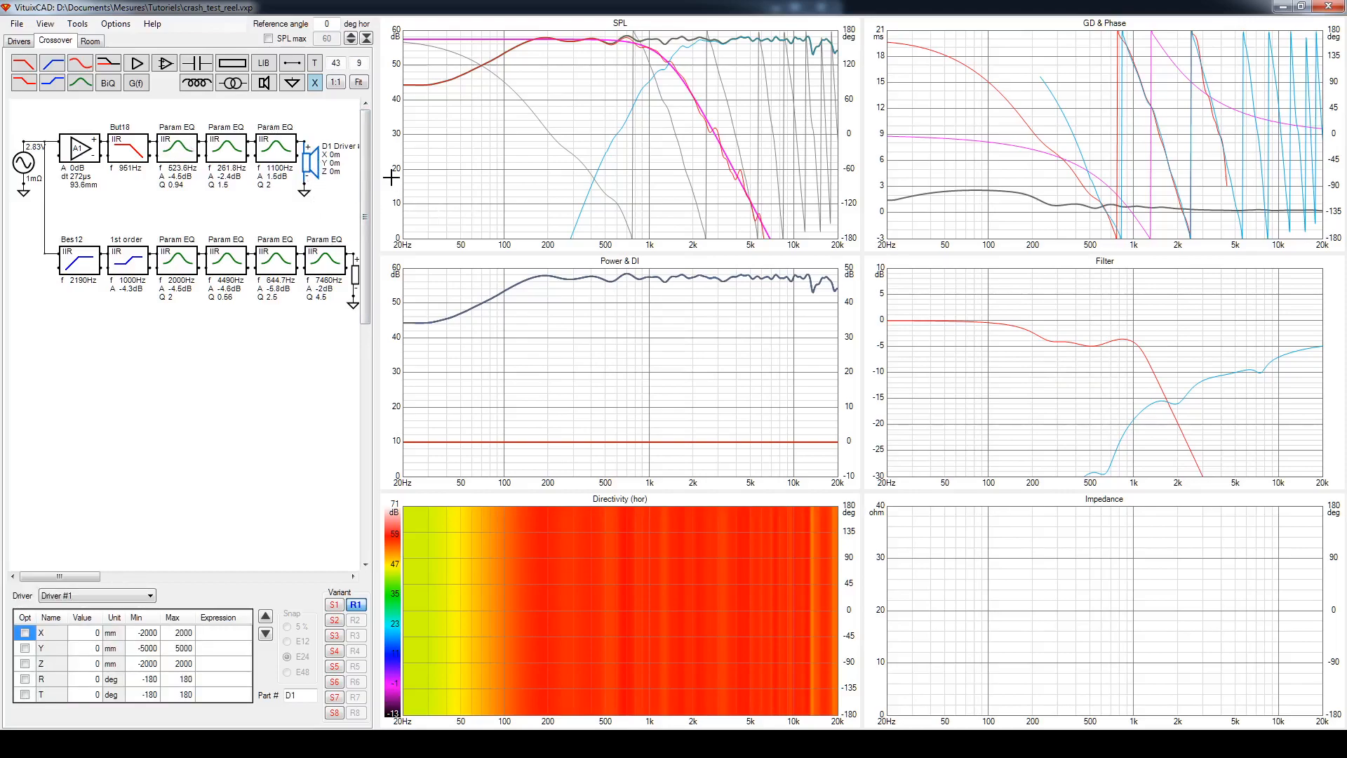
left_click(16, 25)
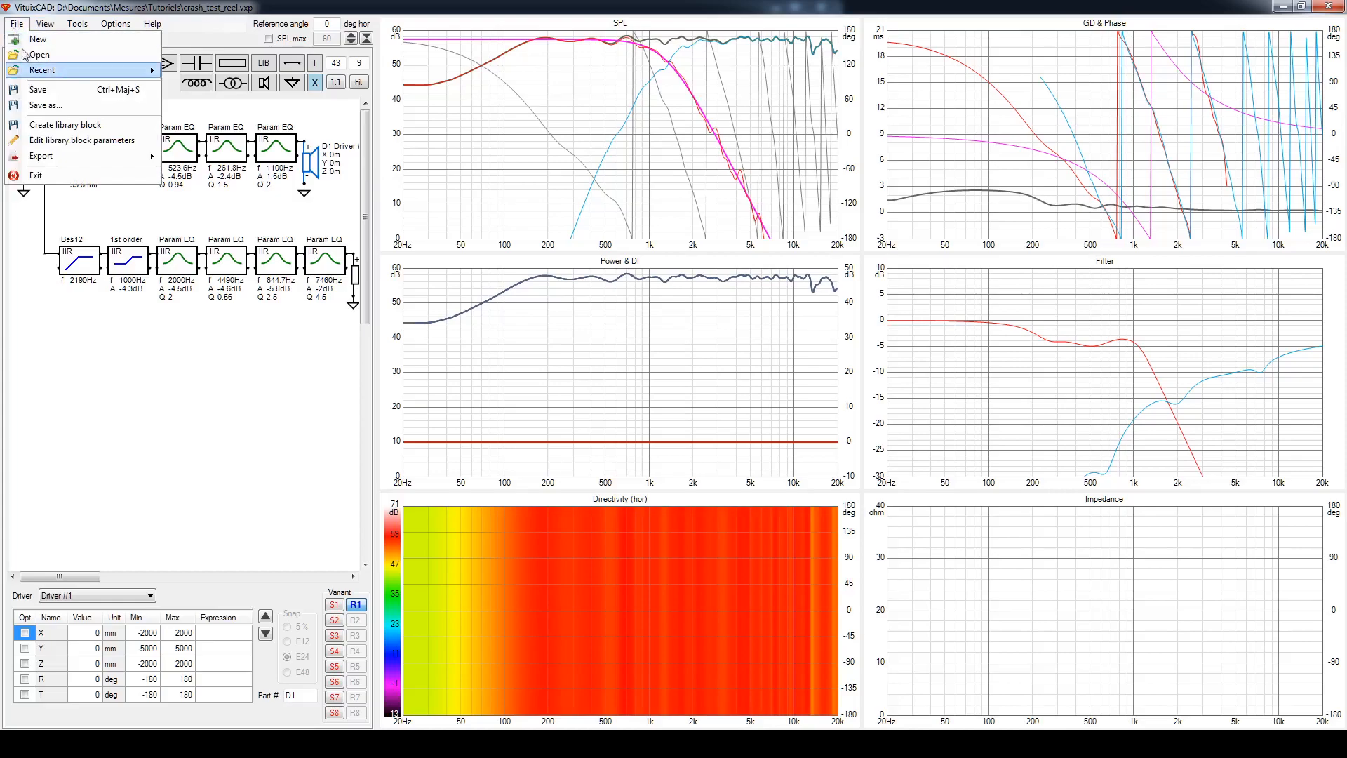
mouse_move(90, 156)
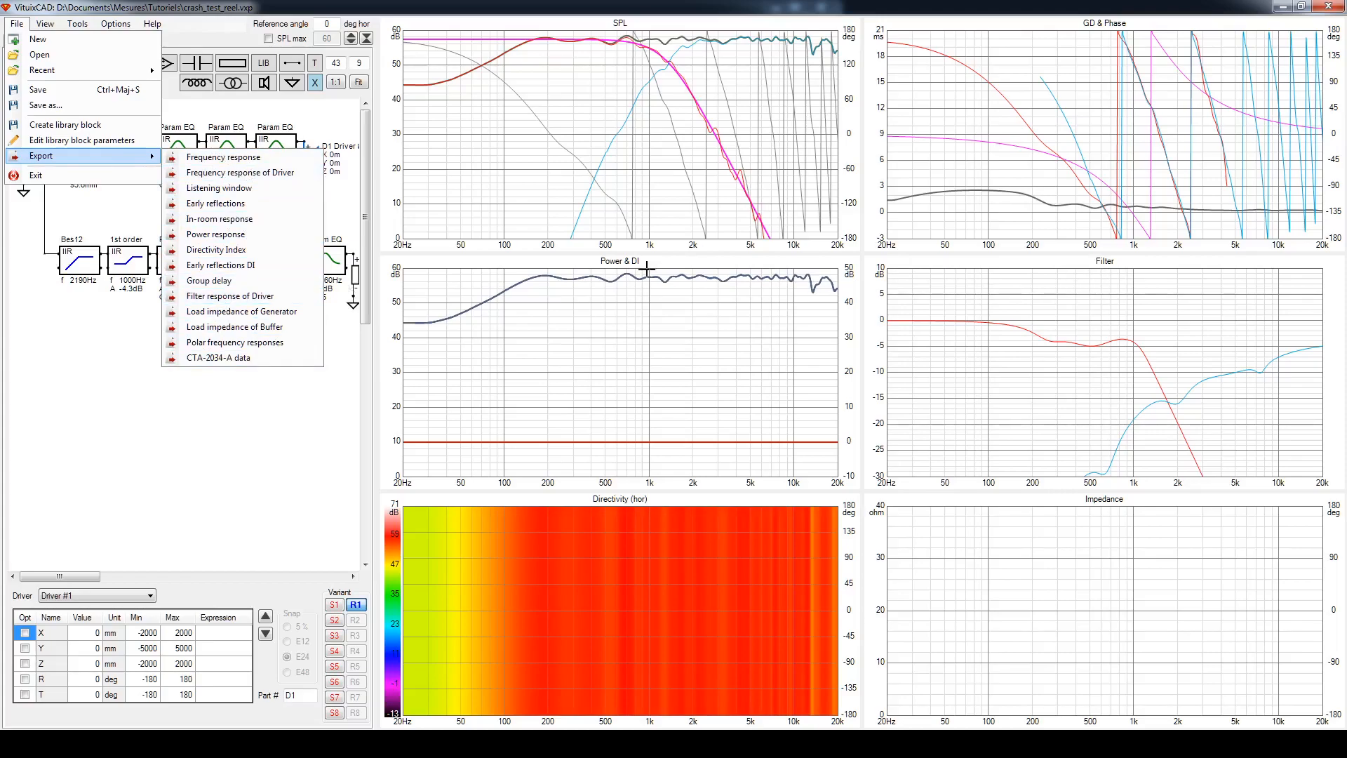
left_click(252, 296)
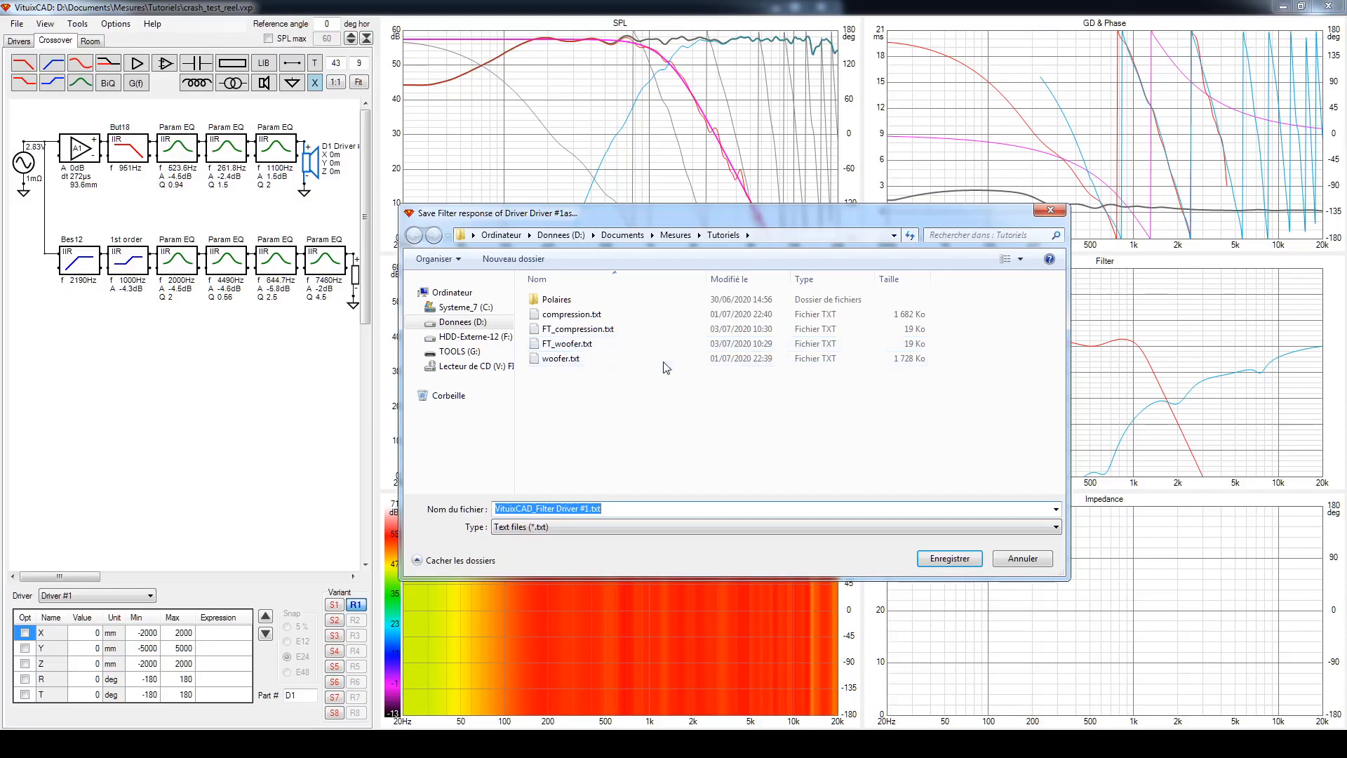
left_click(1021, 559)
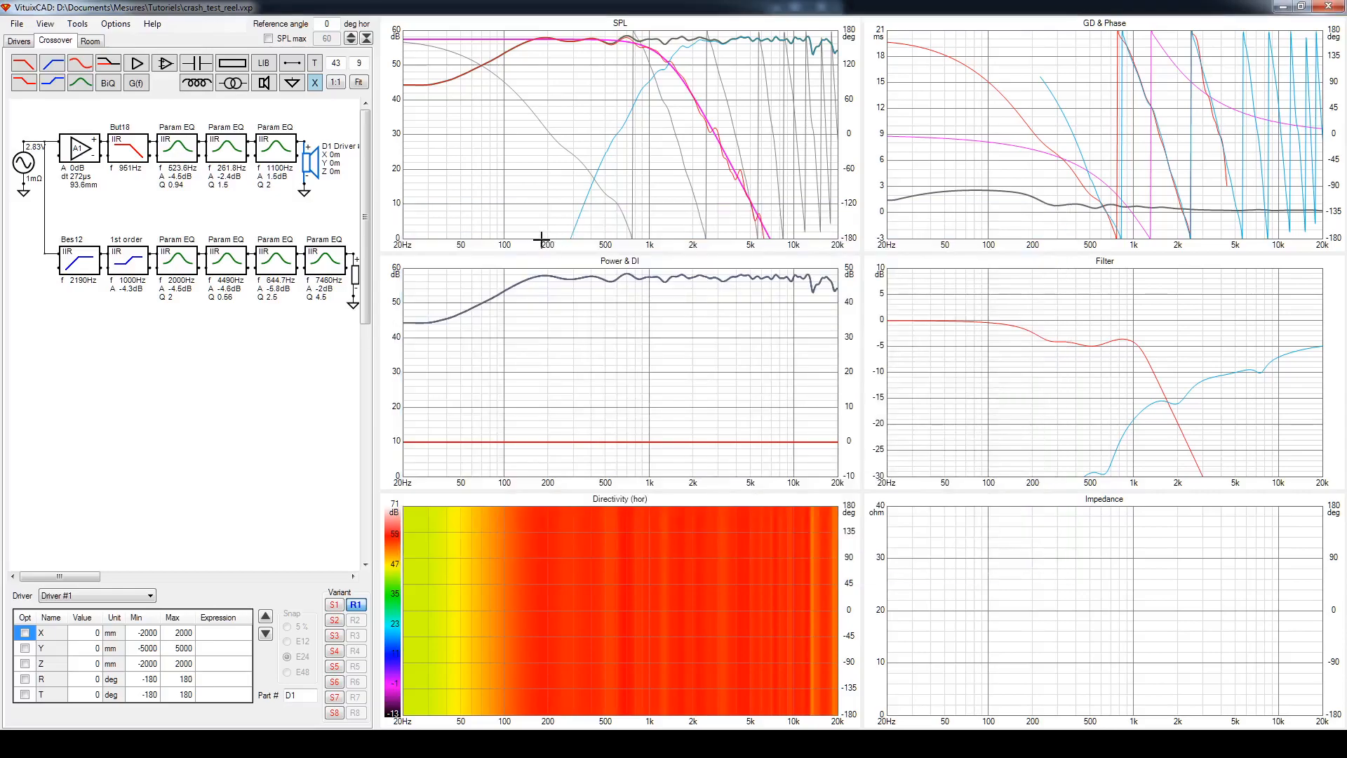
Step: Select Driver #2 in the crossover and look through its export options without exporting
left_click(355, 278)
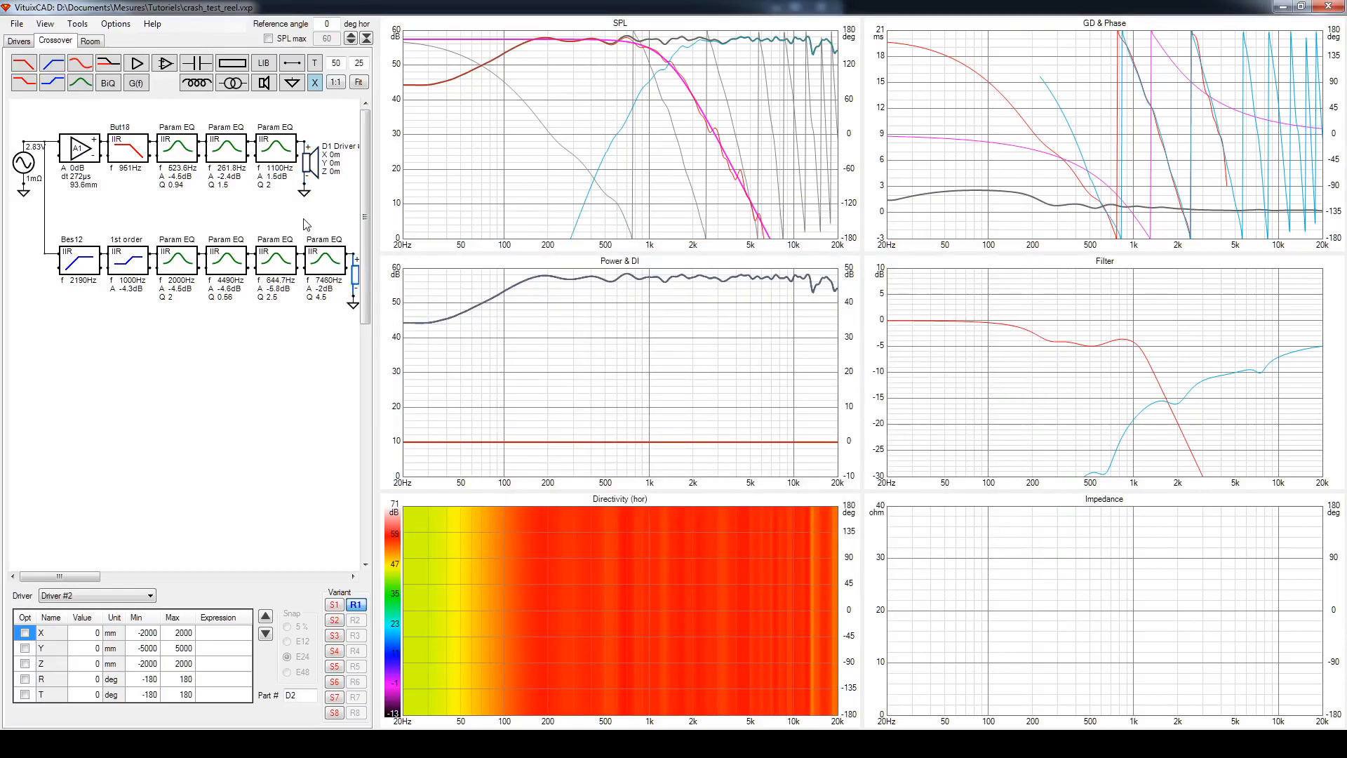
left_click(17, 24)
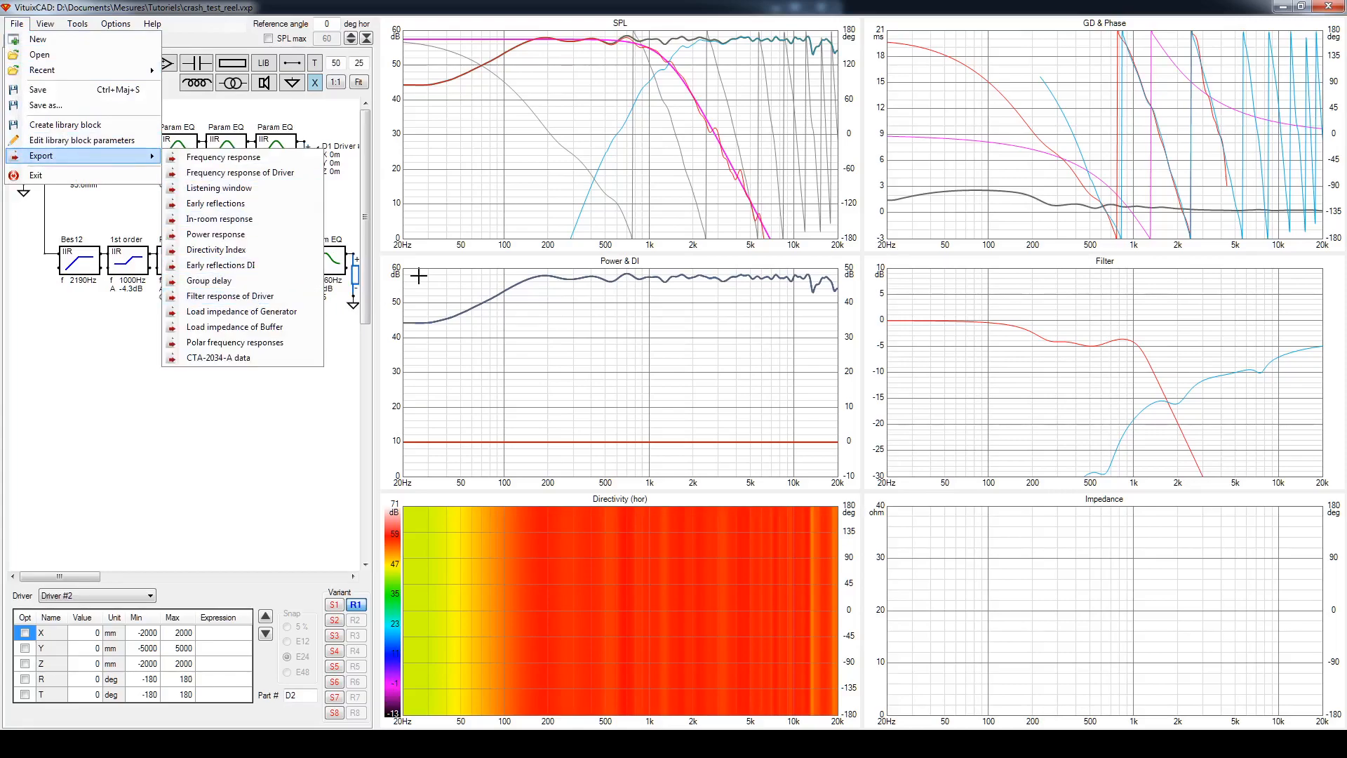
left_click(629, 343)
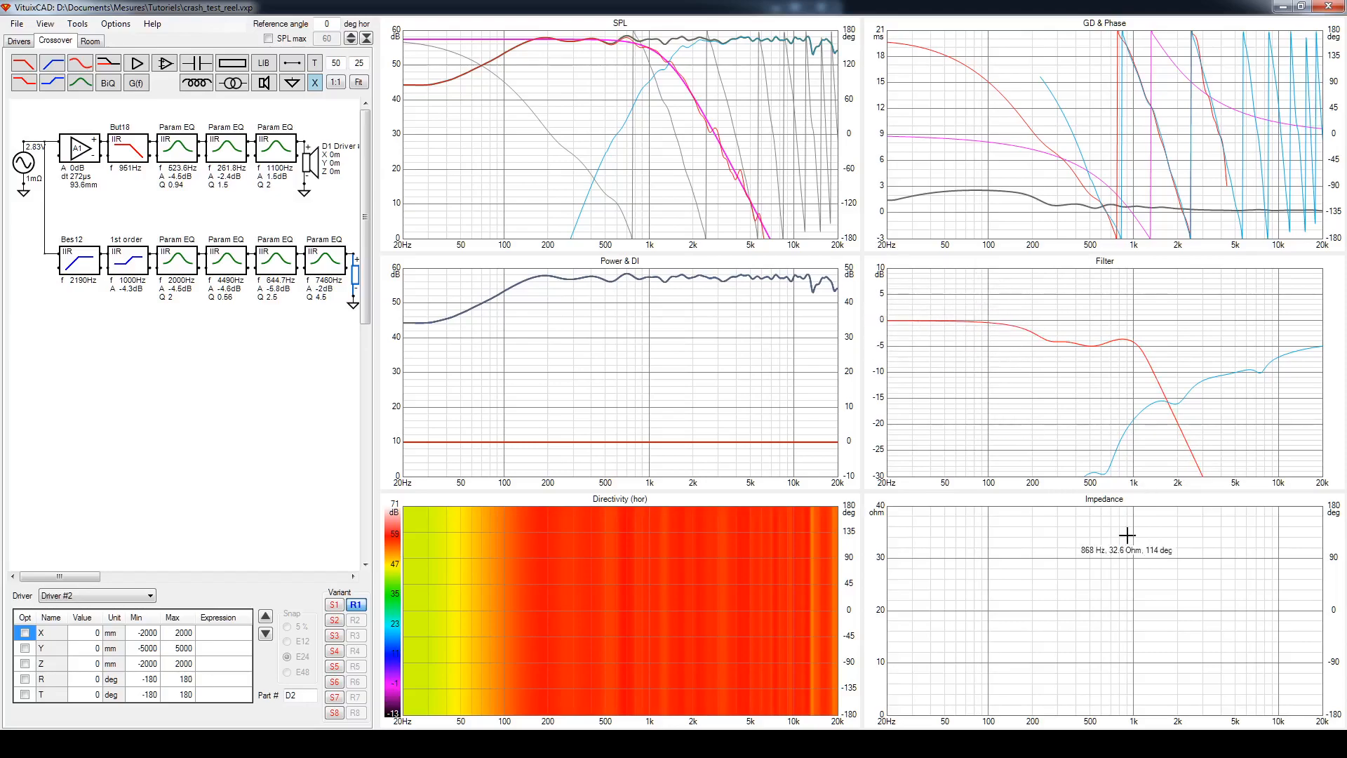
Step: Switch to REW and start a frequency response import from the Tutoriels folder, but cancel without loading a file
key("alt+Tab")
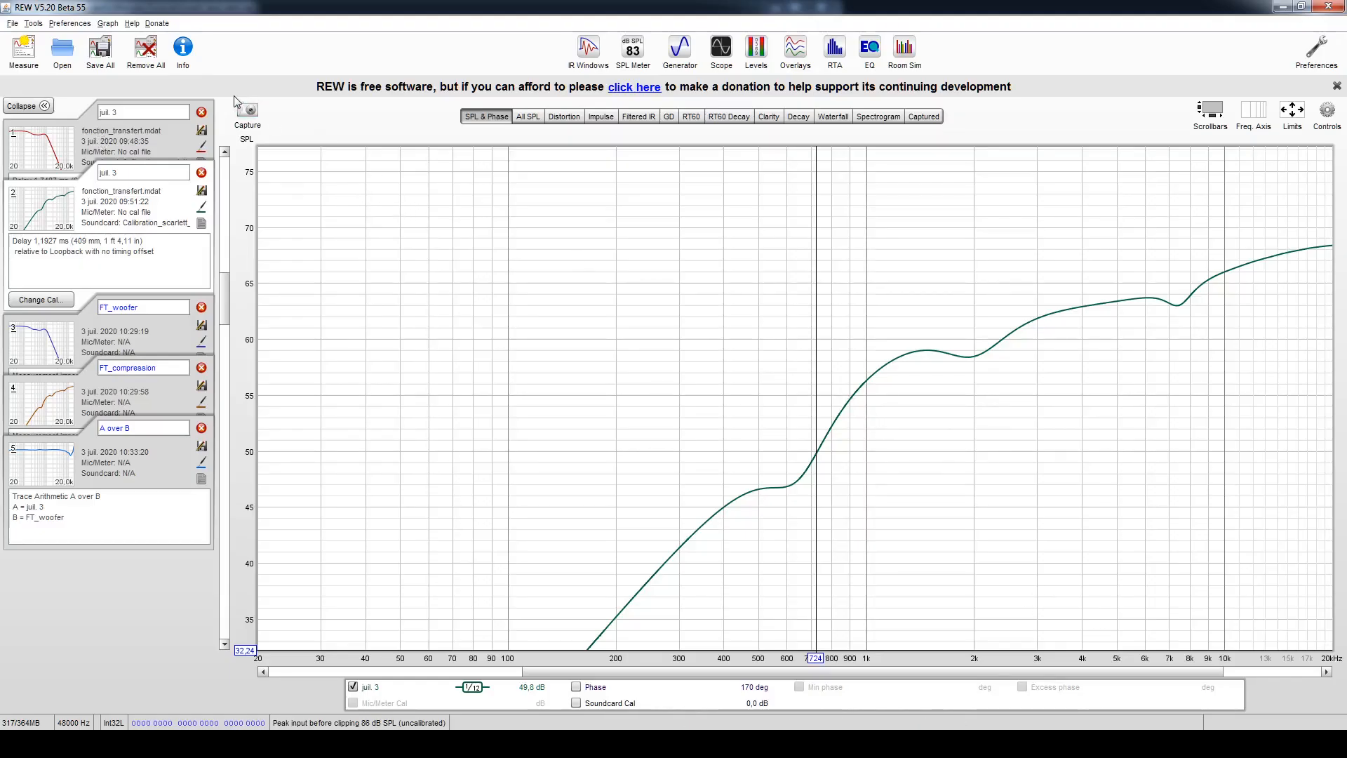
left_click(12, 24)
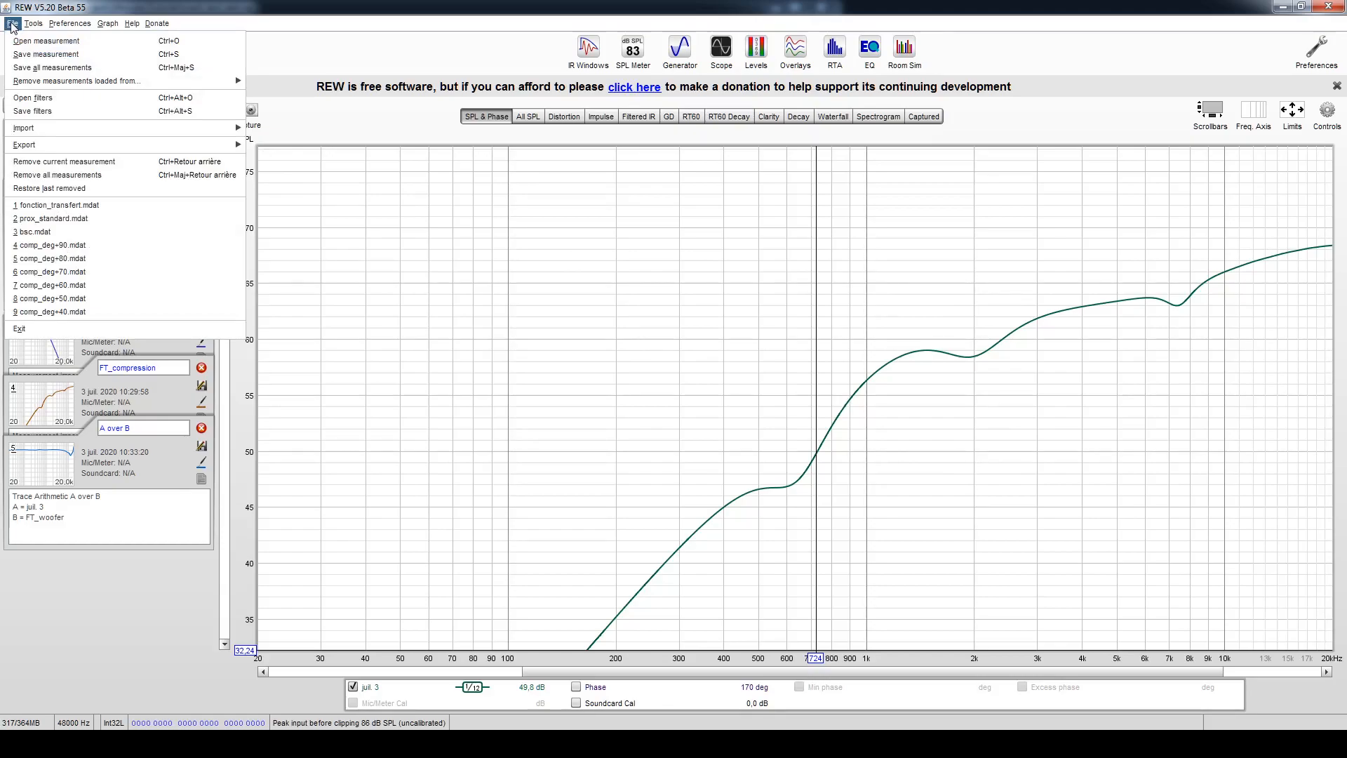
mouse_move(76, 137)
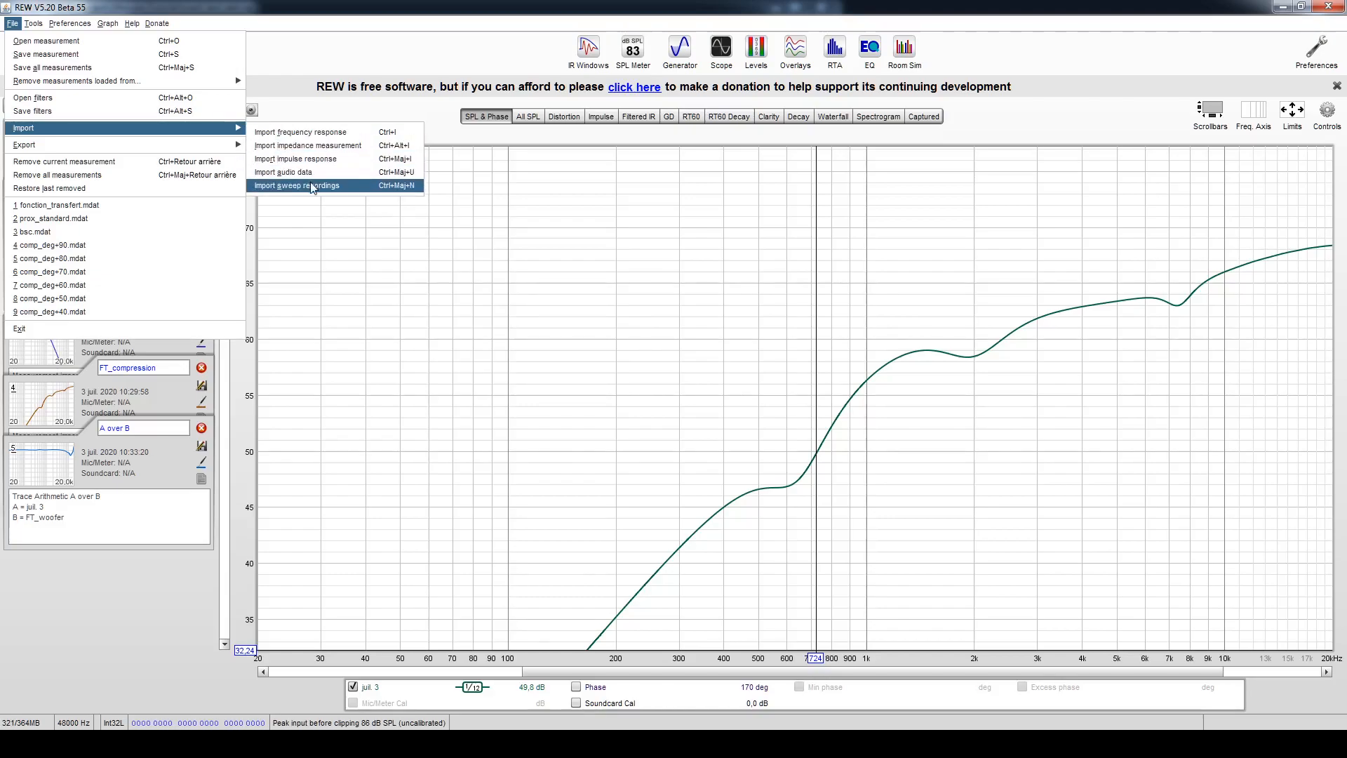
left_click(315, 133)
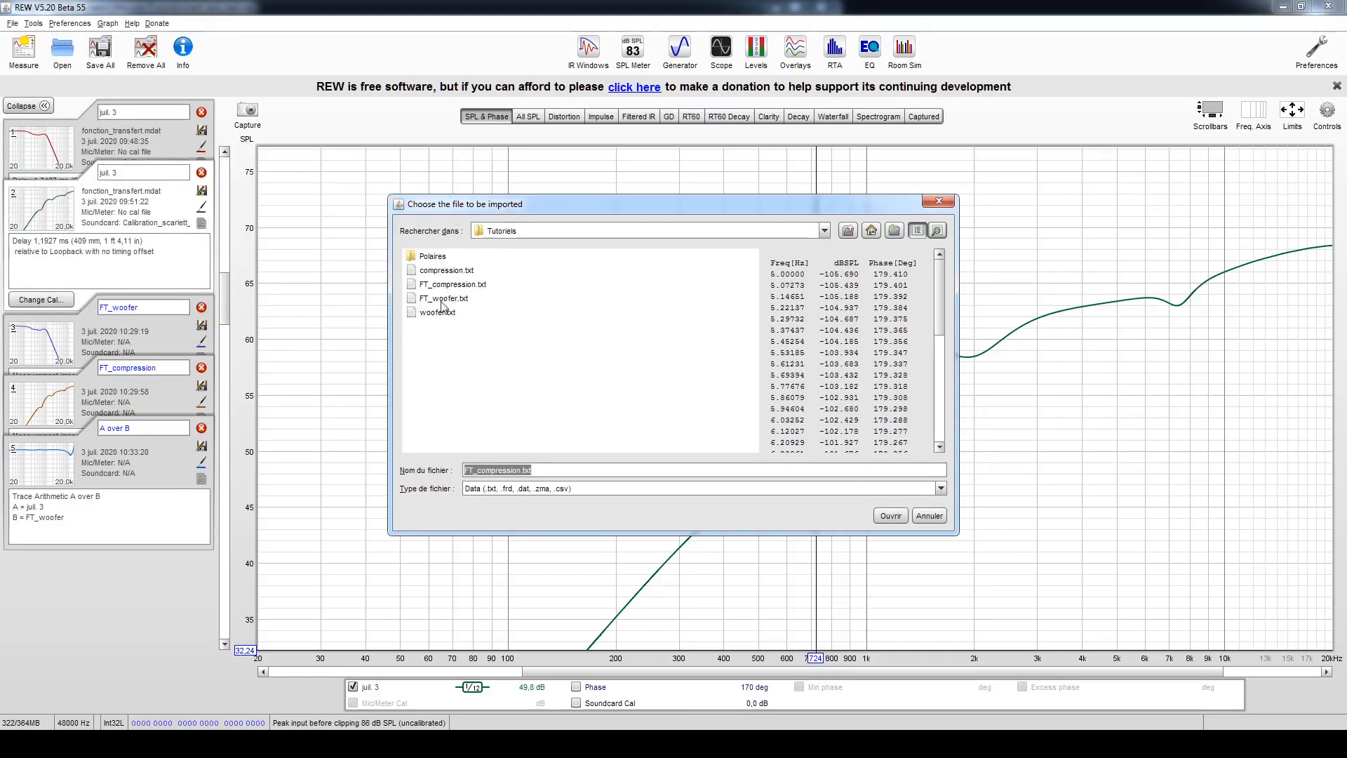
left_click(920, 518)
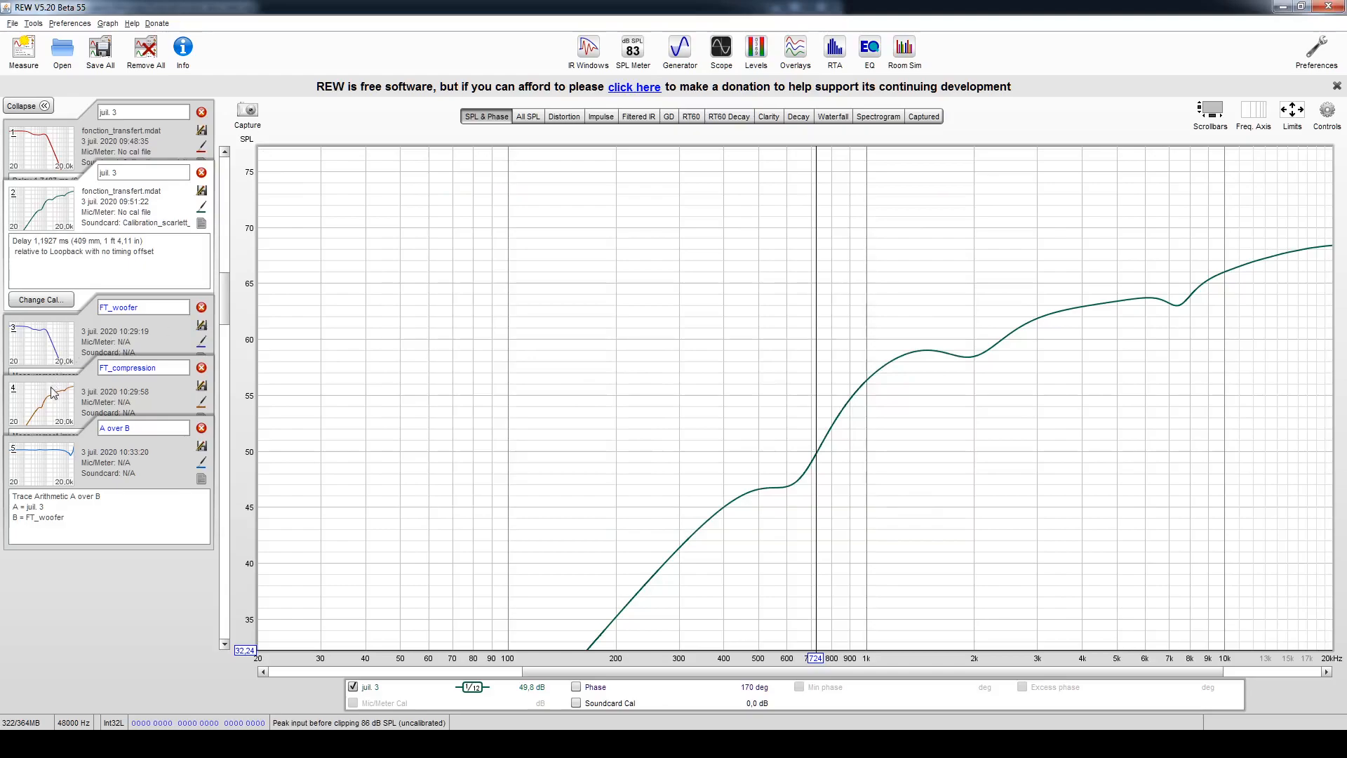
Step: Review the imported FT_woofer and FT_compression curves, and overlay all traces to compare them with the measured responses
left_click(50, 348)
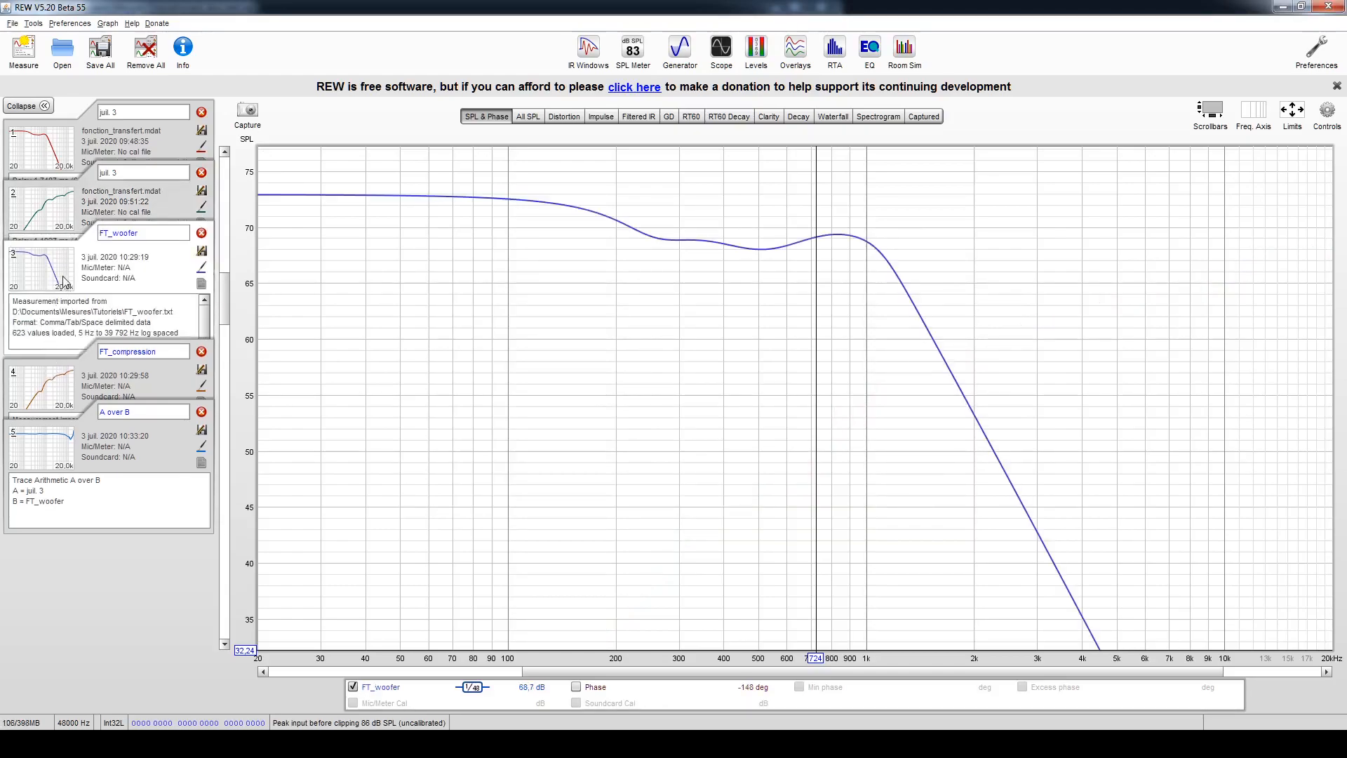
left_click(59, 384)
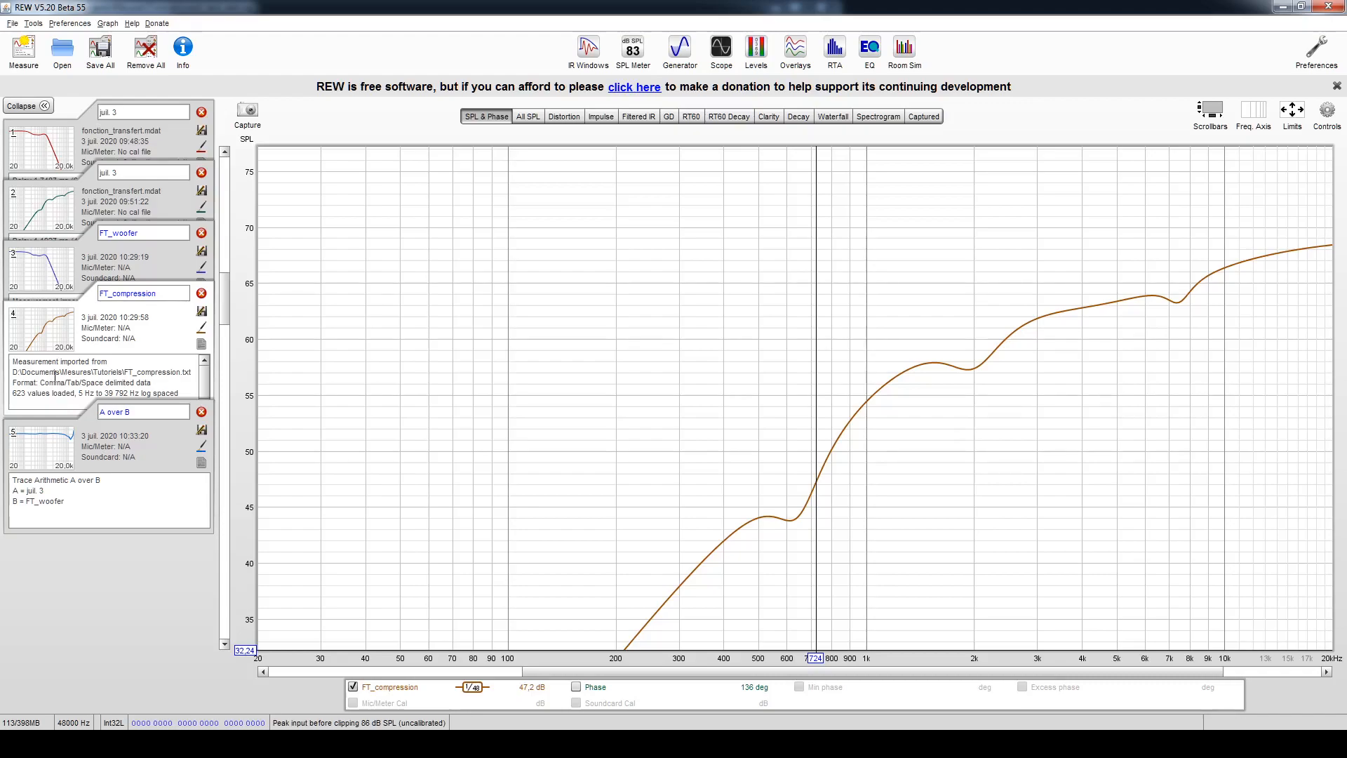
left_click(28, 268)
left_click(40, 380)
left_click(66, 166)
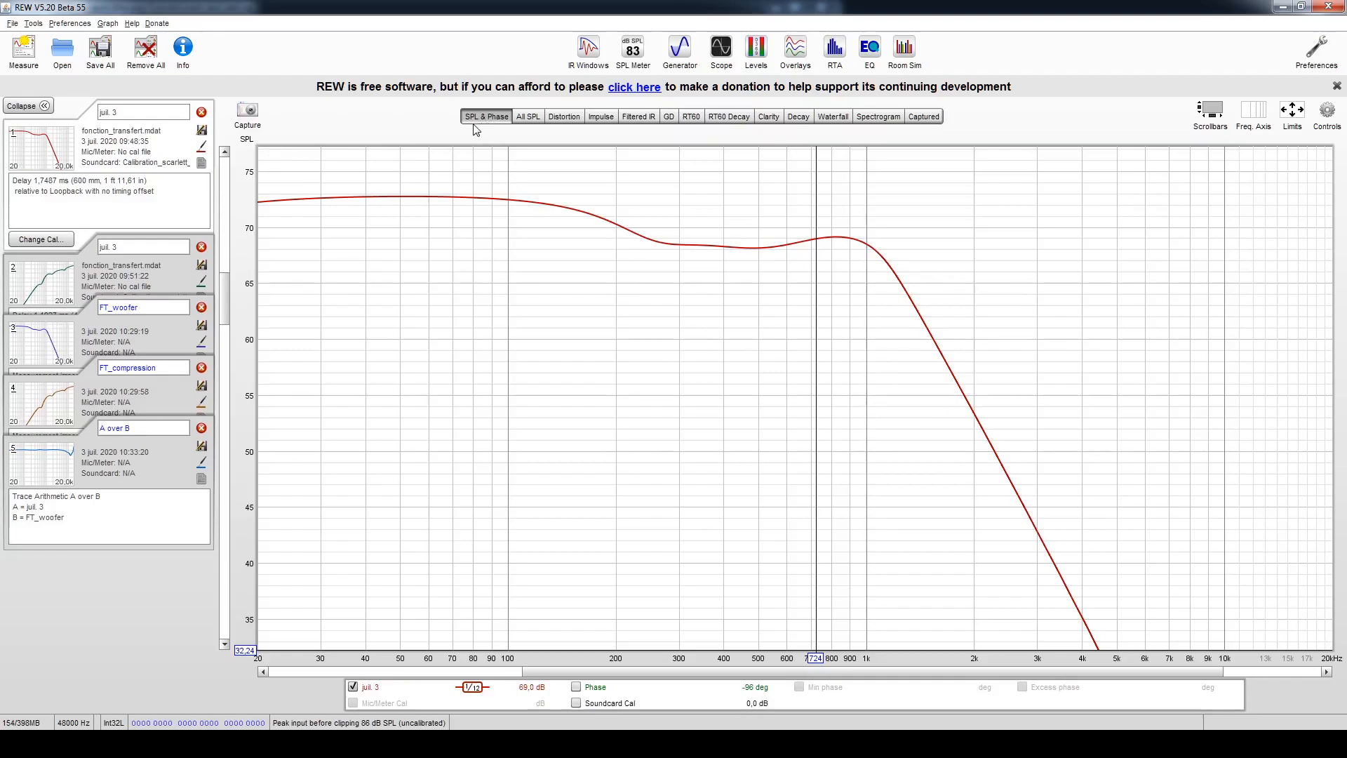
left_click(530, 117)
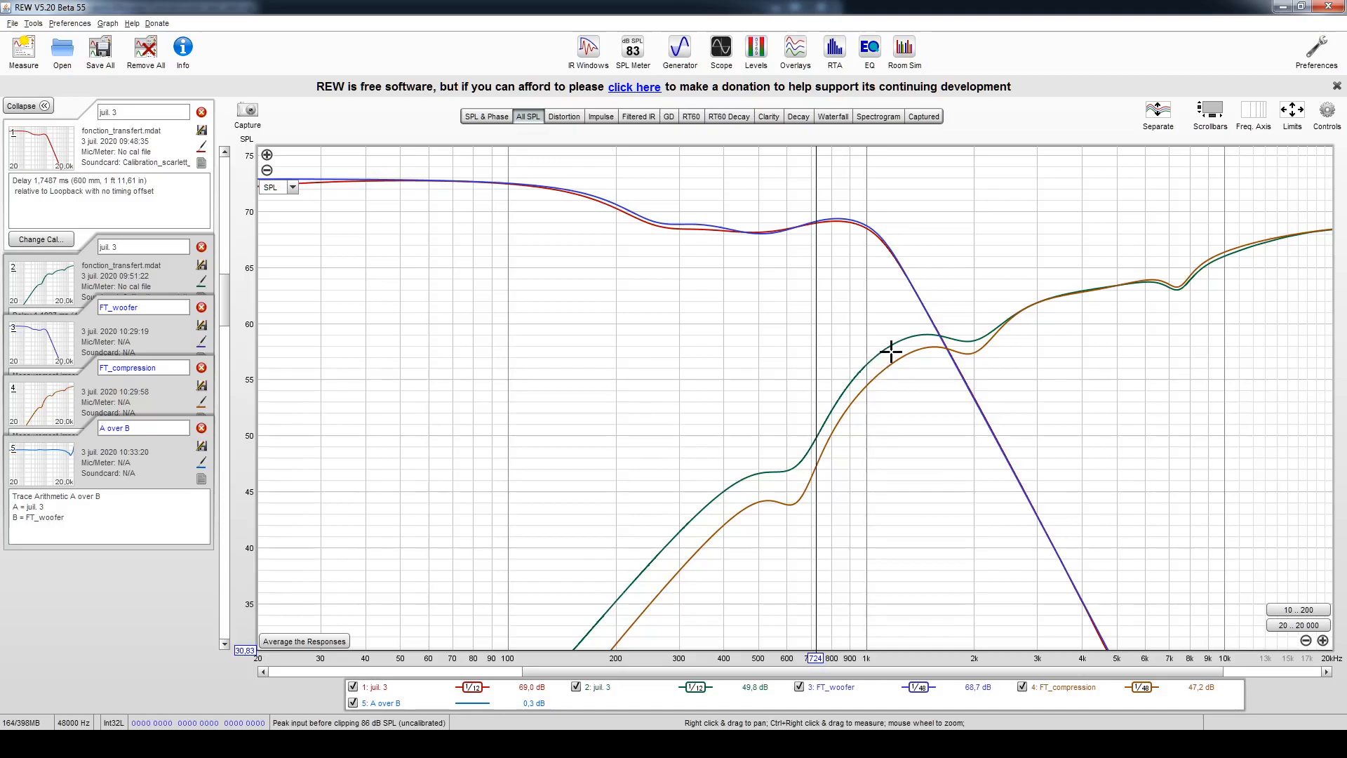
Step: Open the EQ window for measurement 1, maximize it and show its EQ filters list
left_click(869, 48)
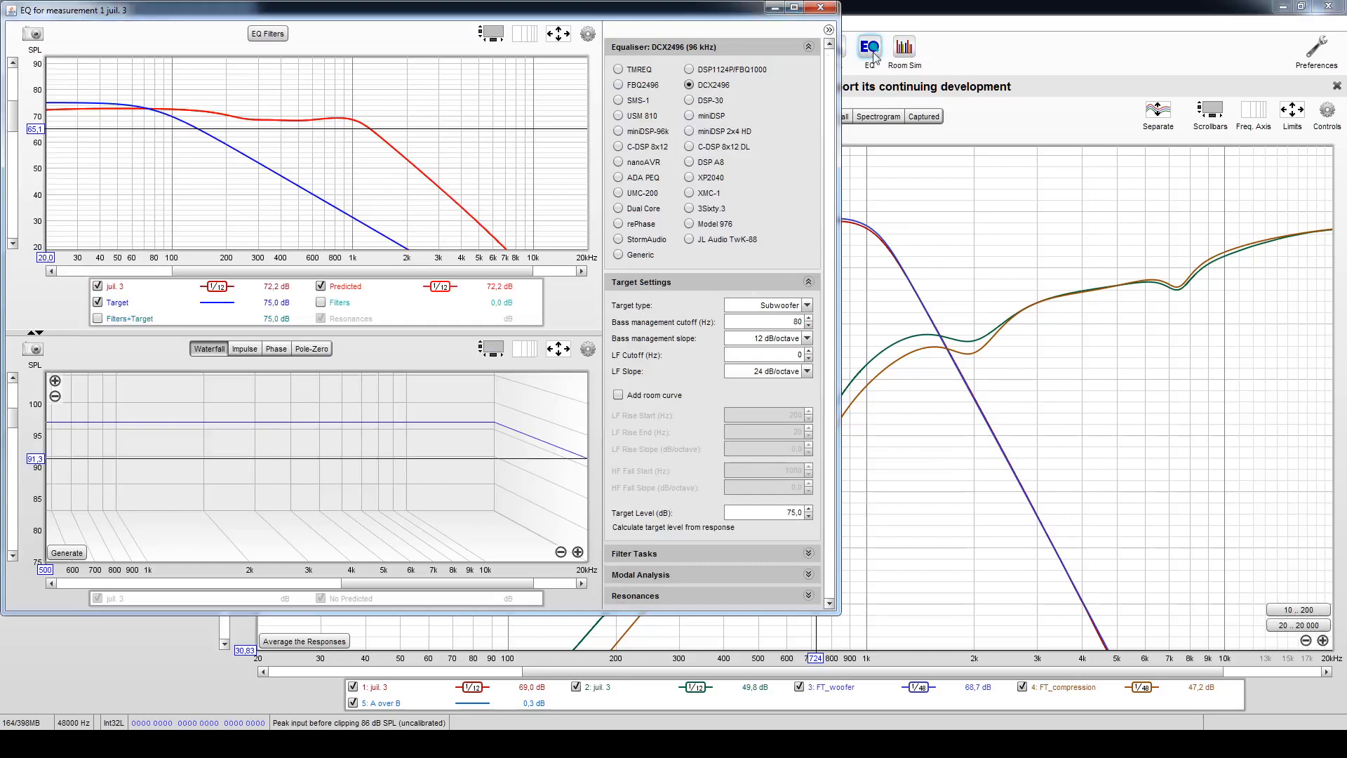
left_click(794, 8)
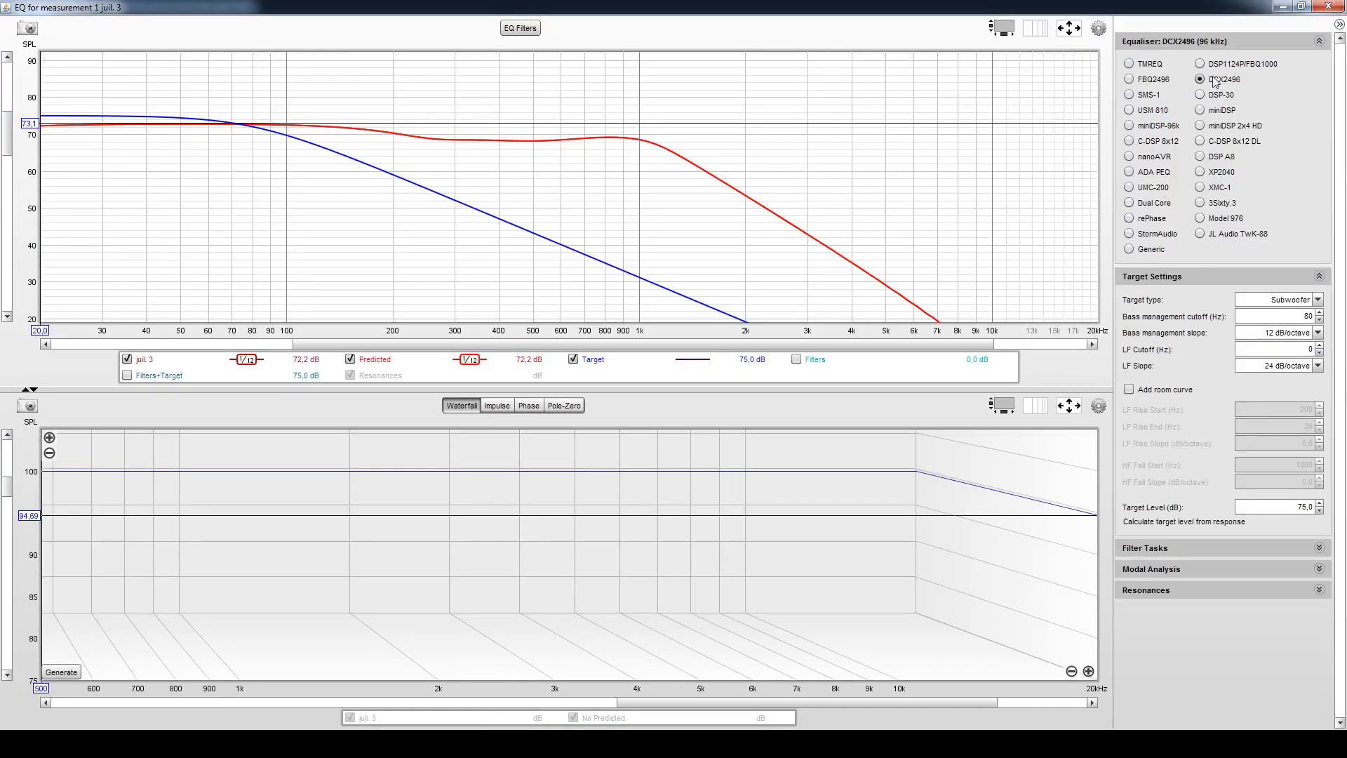
left_click(519, 30)
Step: Set EQ filter 1 to Manual control with type BP, nudge its frequency and close the filters list
left_click(103, 74)
left_click(113, 74)
left_click(112, 75)
left_click(105, 88)
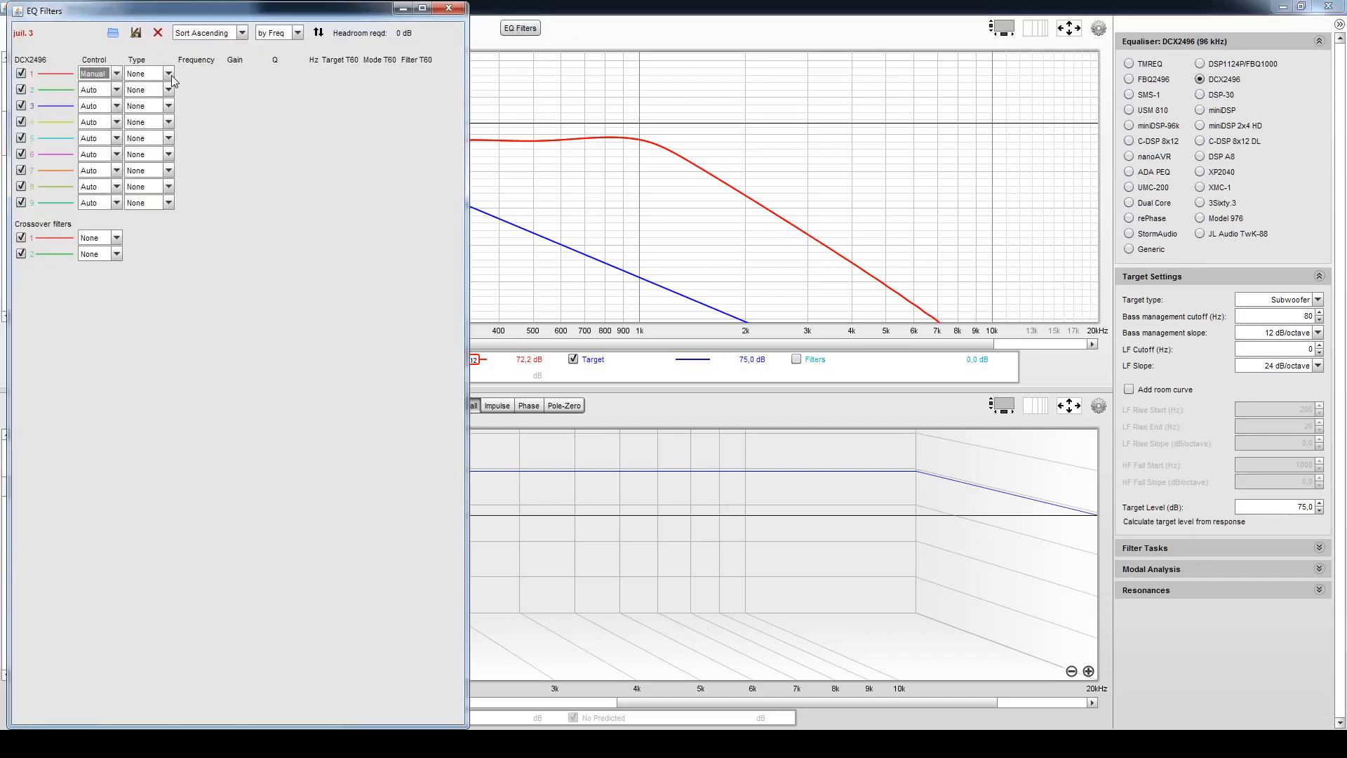
left_click(169, 75)
left_click(147, 99)
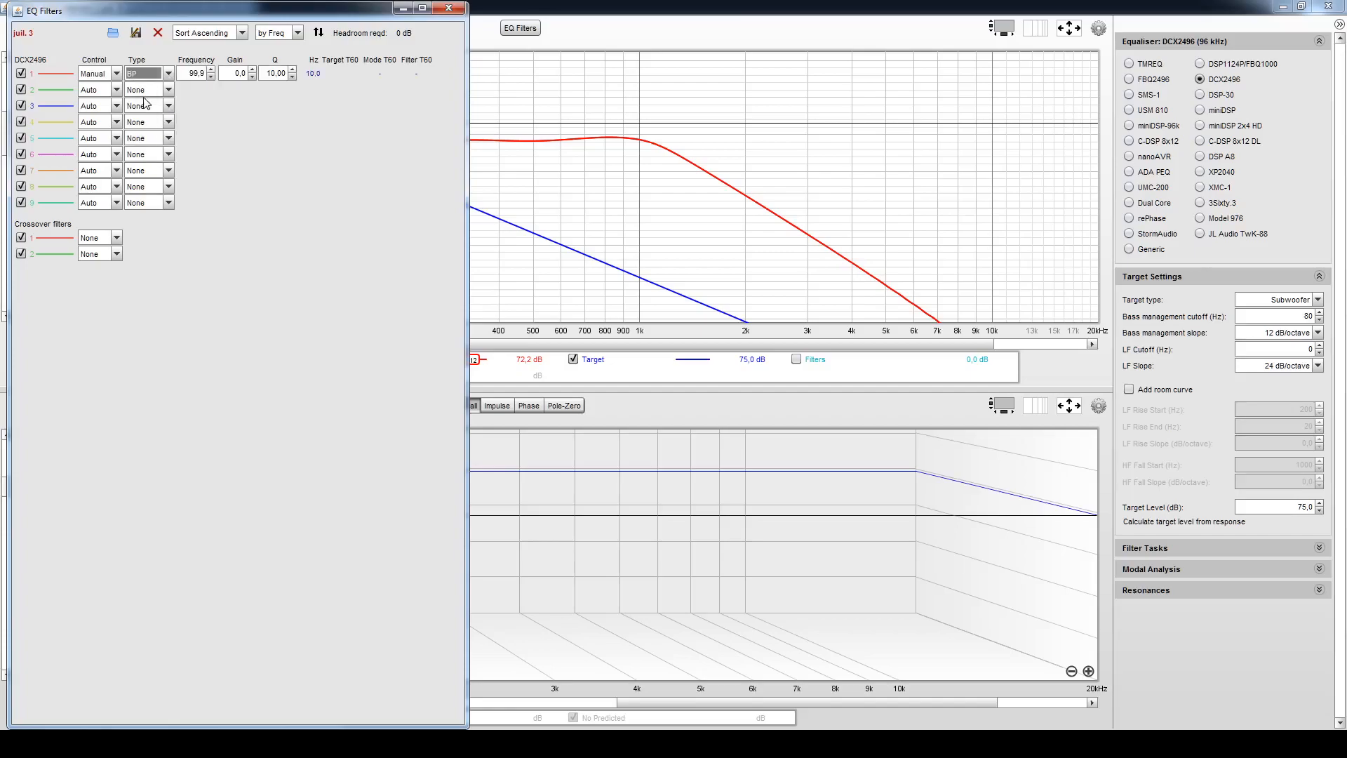
left_click(211, 72)
left_click(211, 73)
left_click(459, 9)
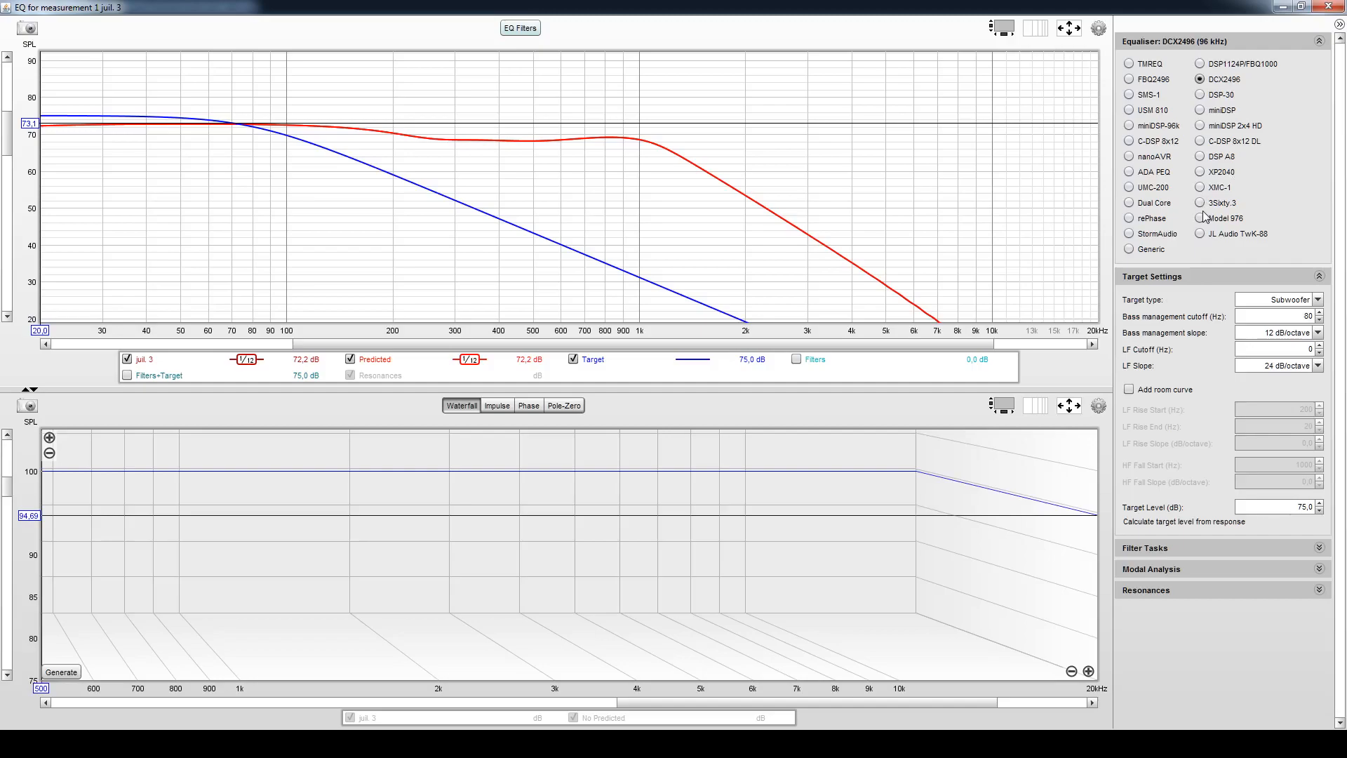
Step: Set the target type to Speaker driver with an LR4 crossover high-pass and an HP cutoff of 1300 Hz
left_click(1305, 302)
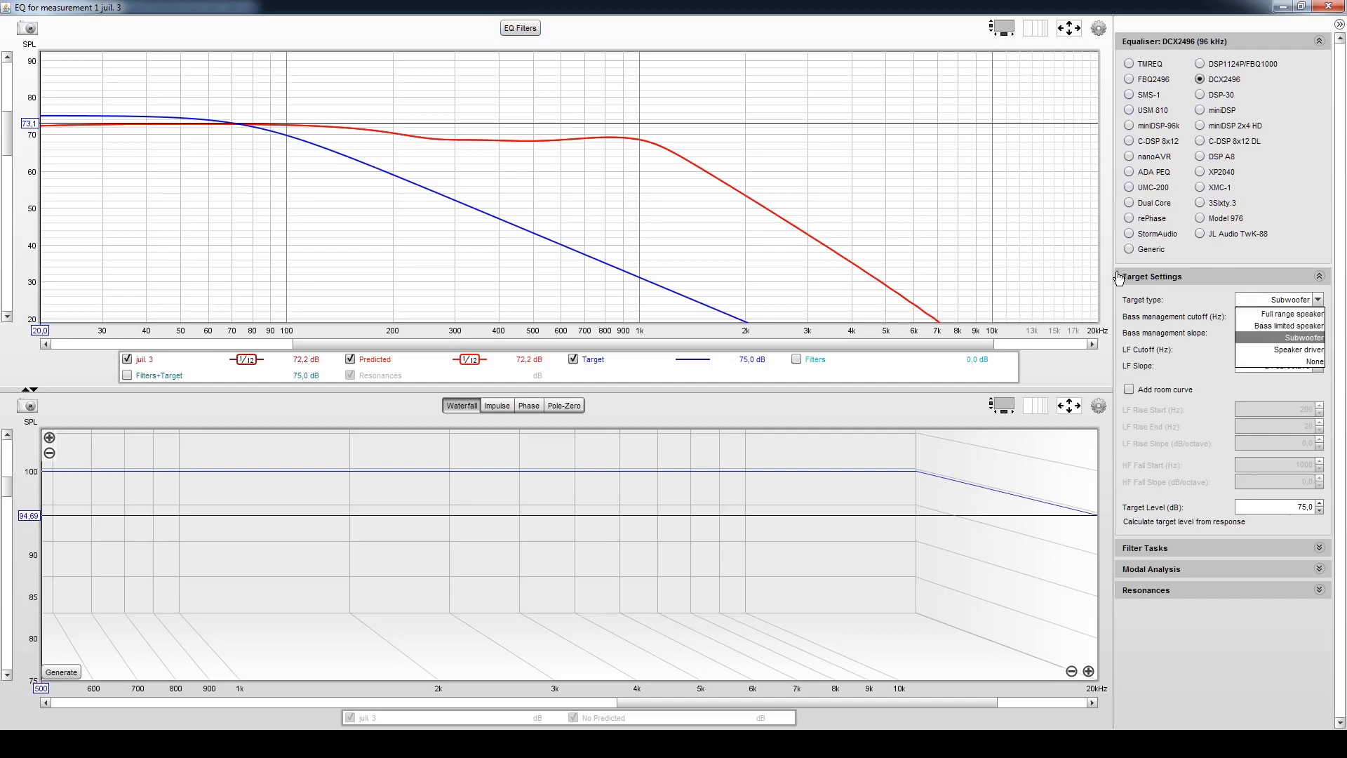
left_click(1300, 350)
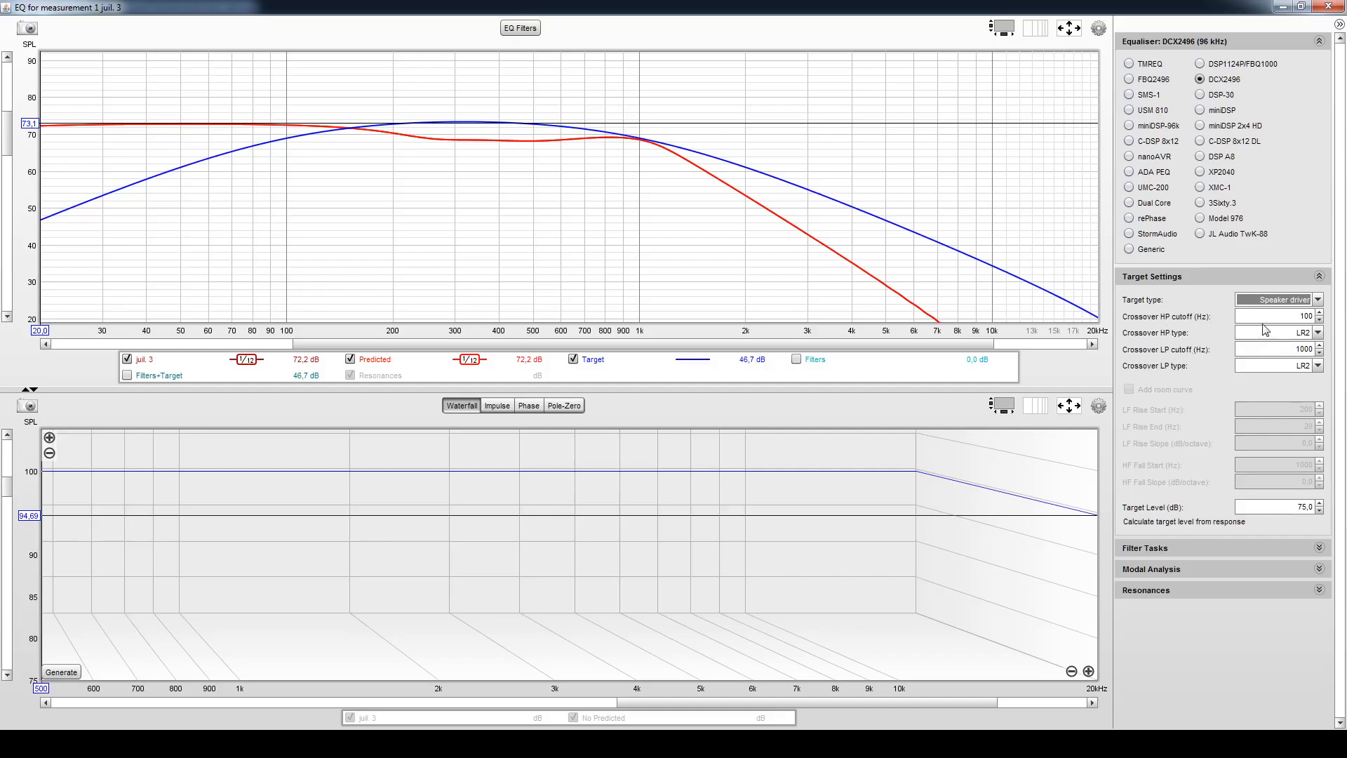
left_click(1318, 334)
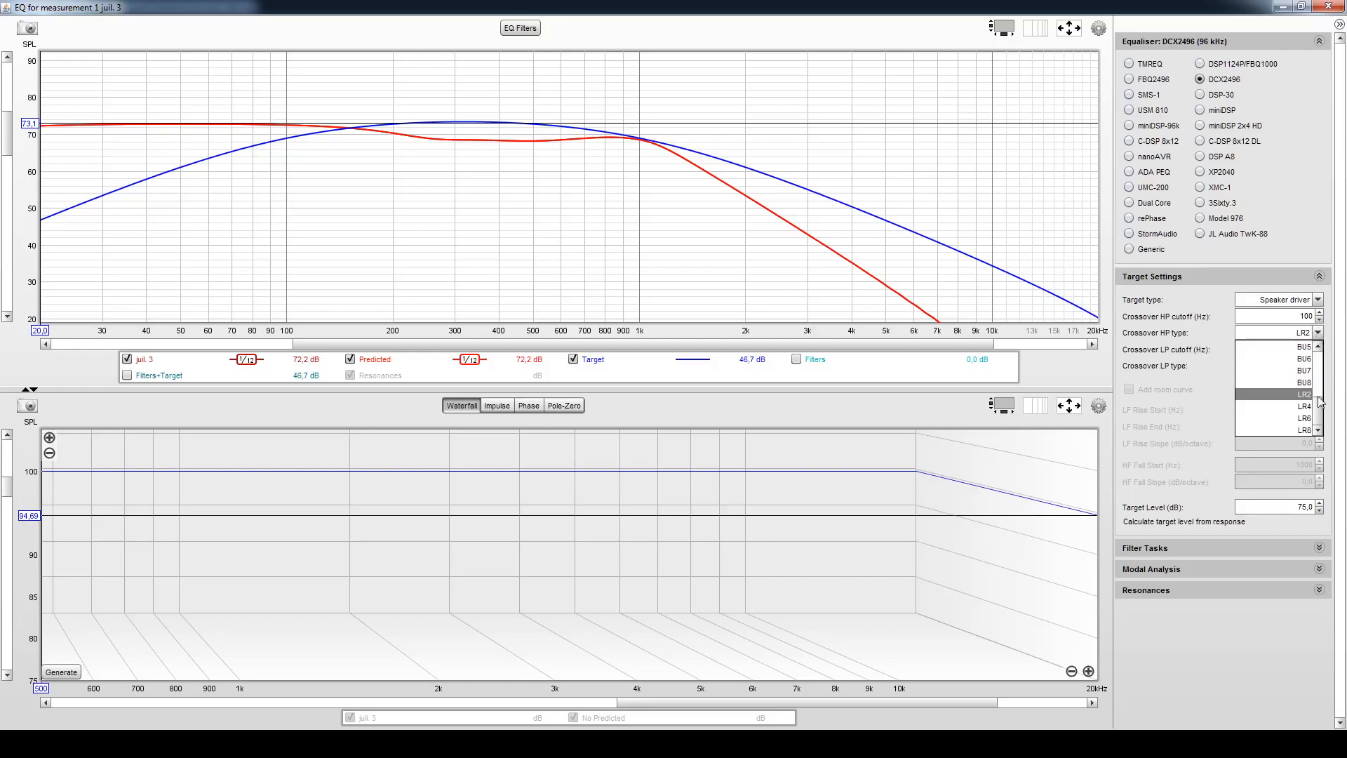
mouse_move(1322, 415)
left_mouse_down()
mouse_move(1324, 399)
mouse_move(1320, 411)
left_mouse_up()
left_click(1308, 404)
double_click(1303, 319)
type("1300")
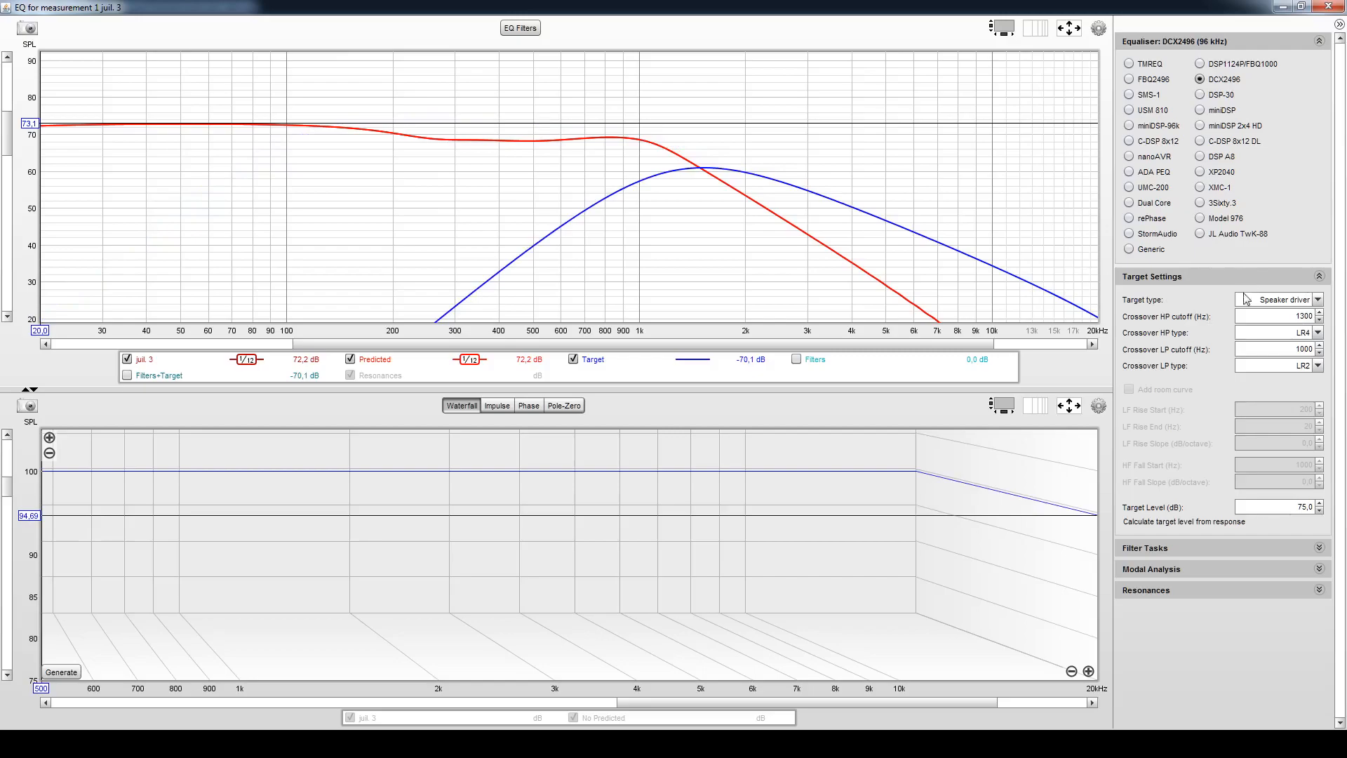
Step: Try the Full range speaker and Bass limited speaker target types, and return to Speaker driver
left_click(1316, 301)
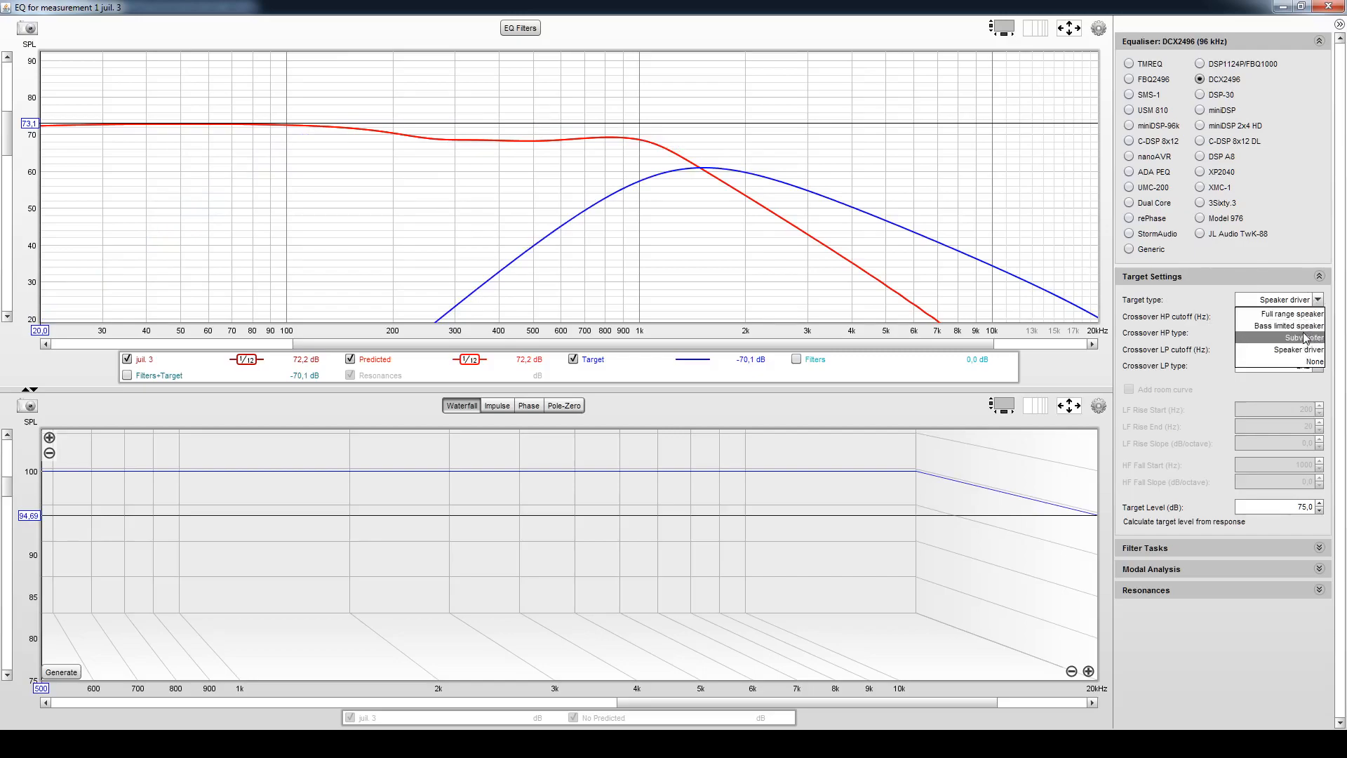
left_click(1291, 314)
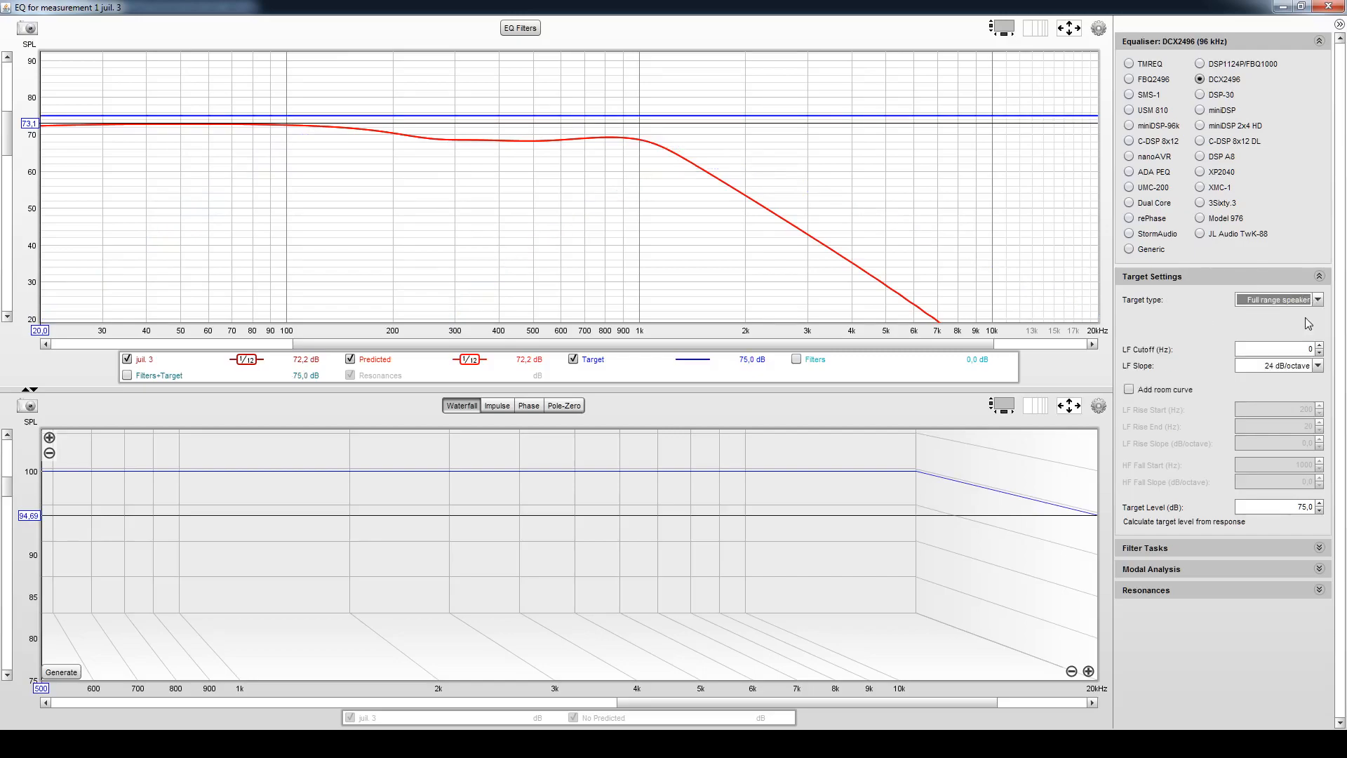
left_click(1304, 300)
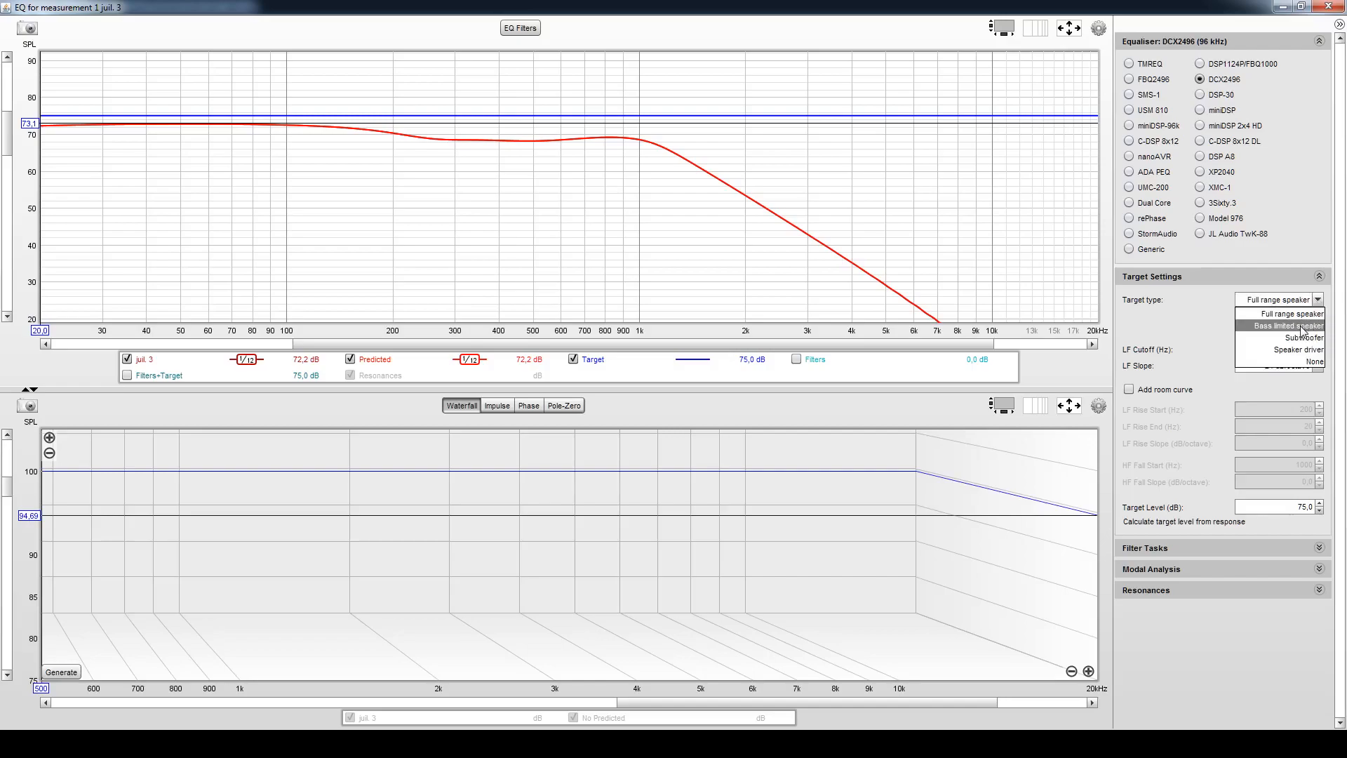
left_click(1301, 325)
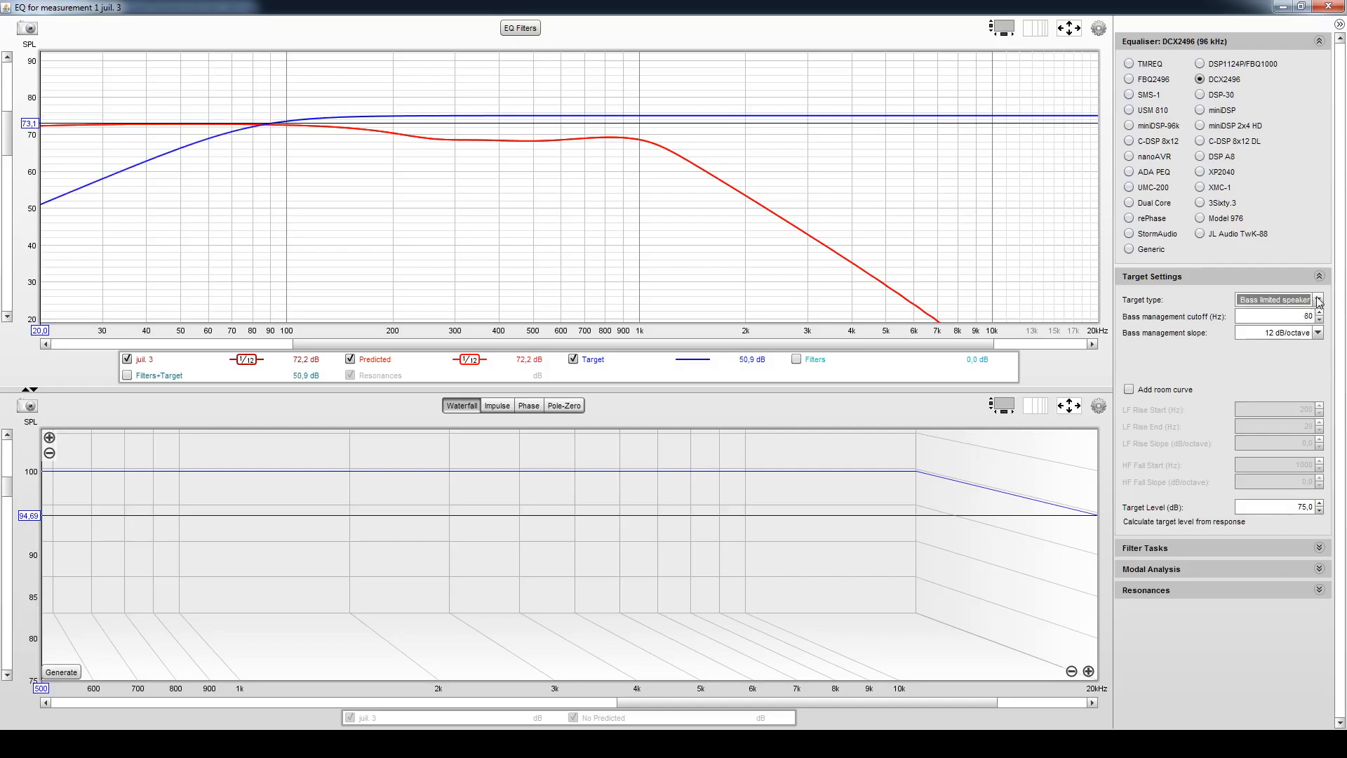
left_click(1317, 301)
left_click(1302, 348)
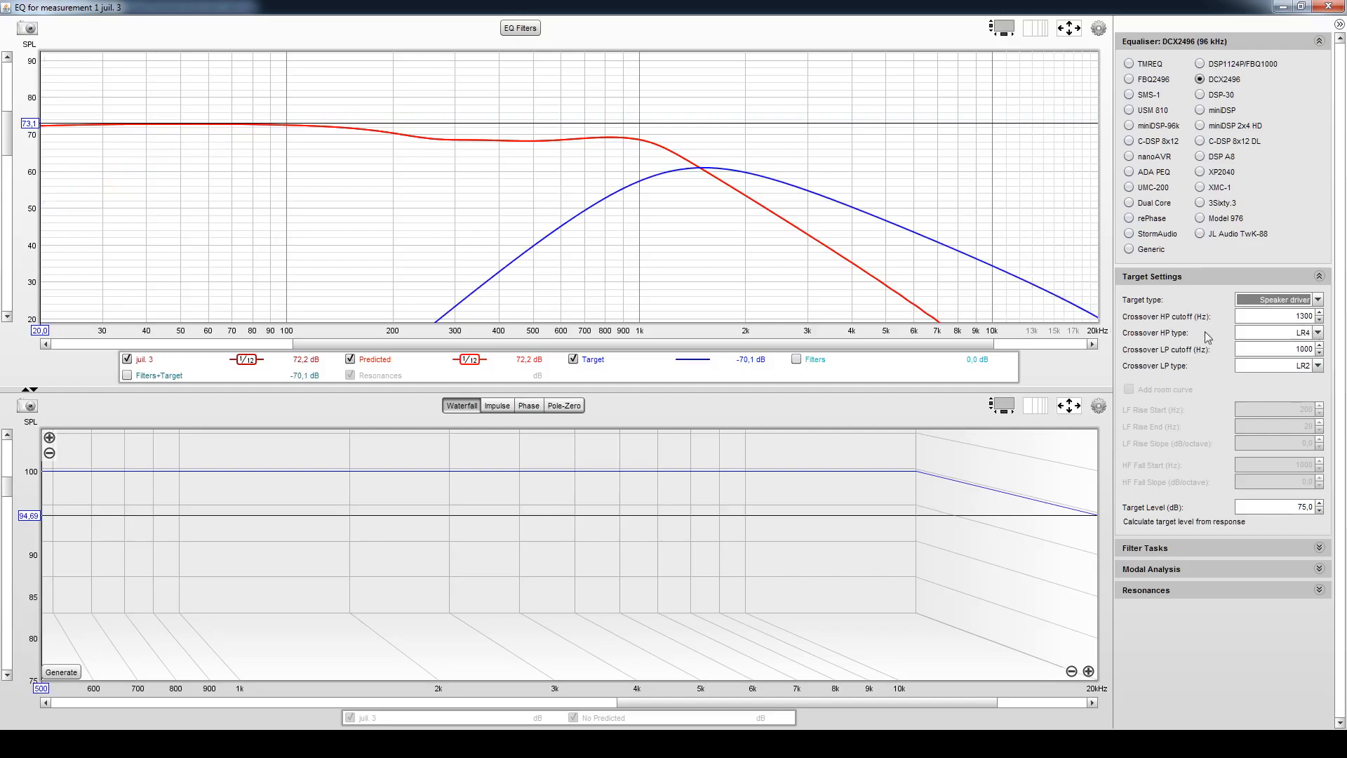
Step: Set the target's crossover LP type to None
left_click(1319, 365)
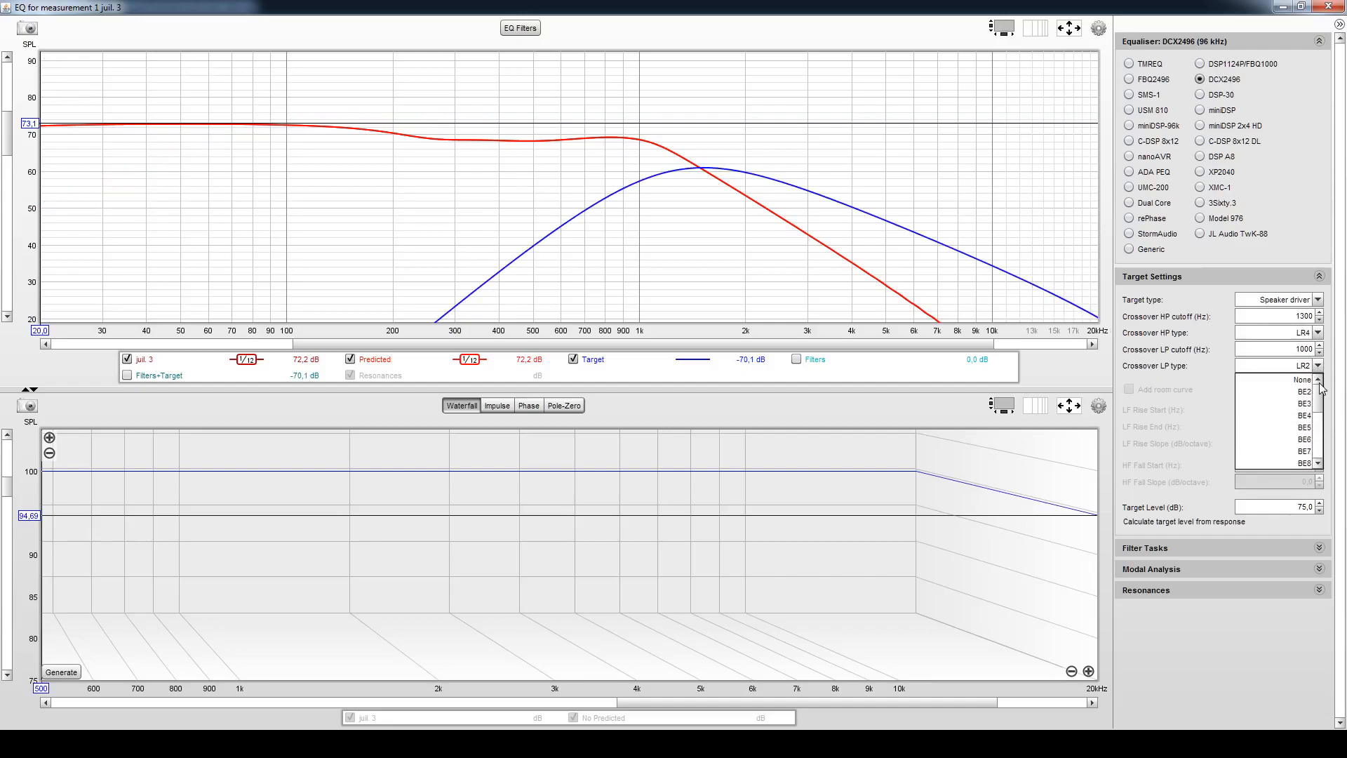
left_click(1302, 380)
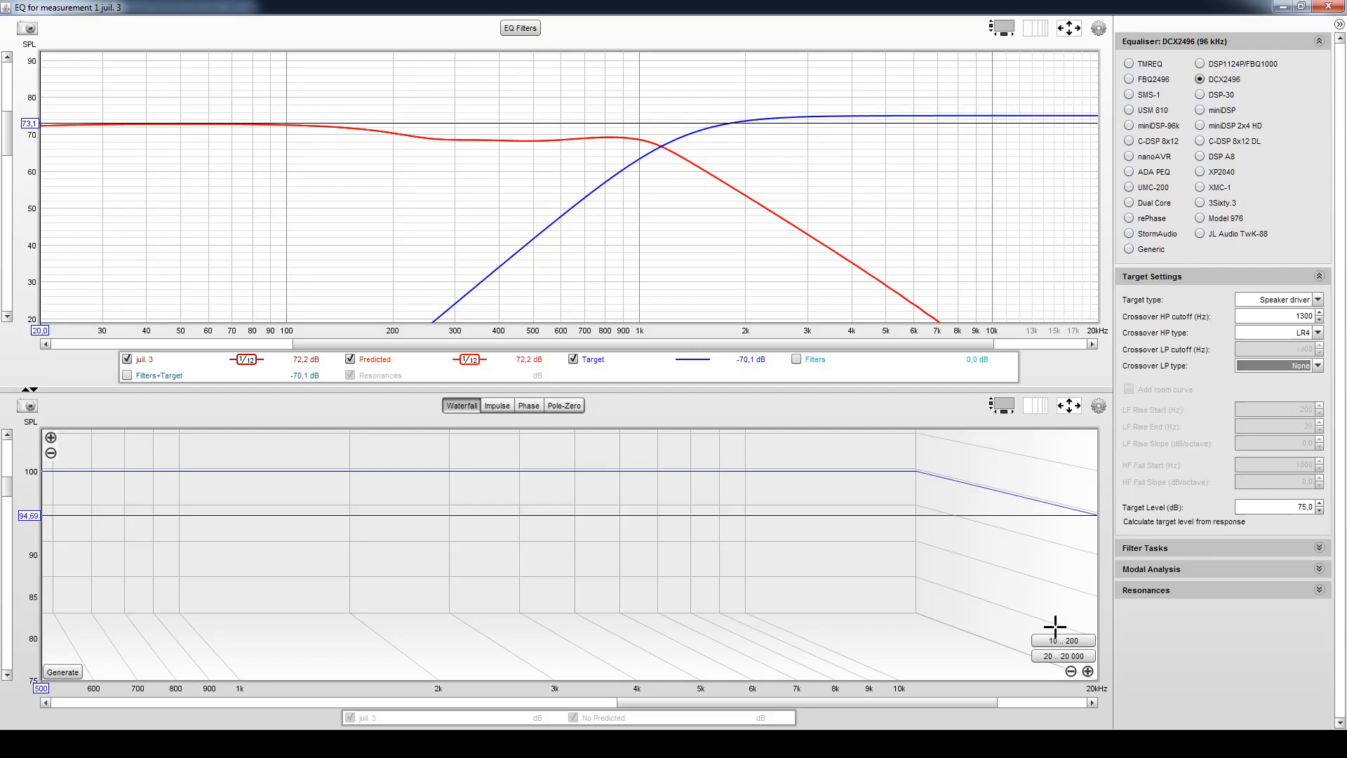
Step: Compare the EQ window targets of measurements 1 and 2, finishing on measurement 1 with the cursor on its target curve near 3.28 kHz
left_click(1084, 743)
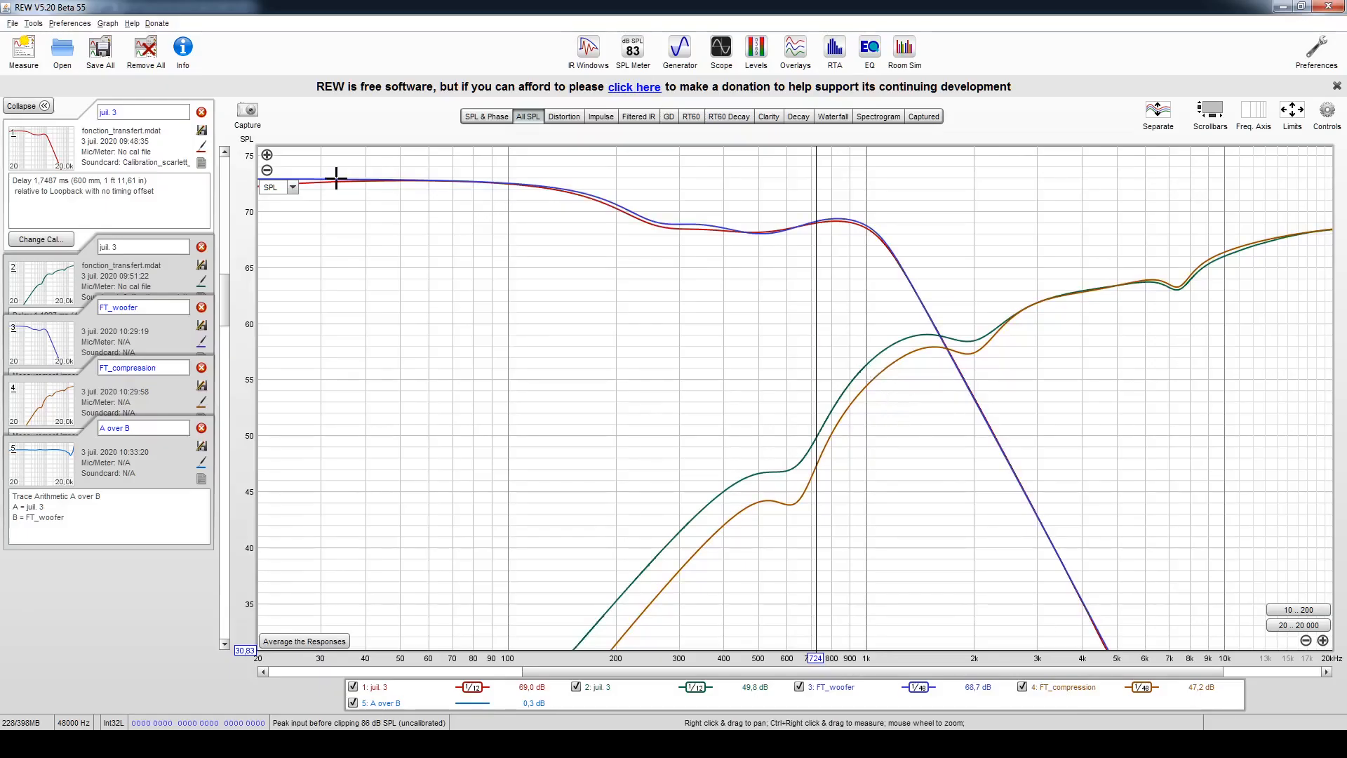
left_click(55, 293)
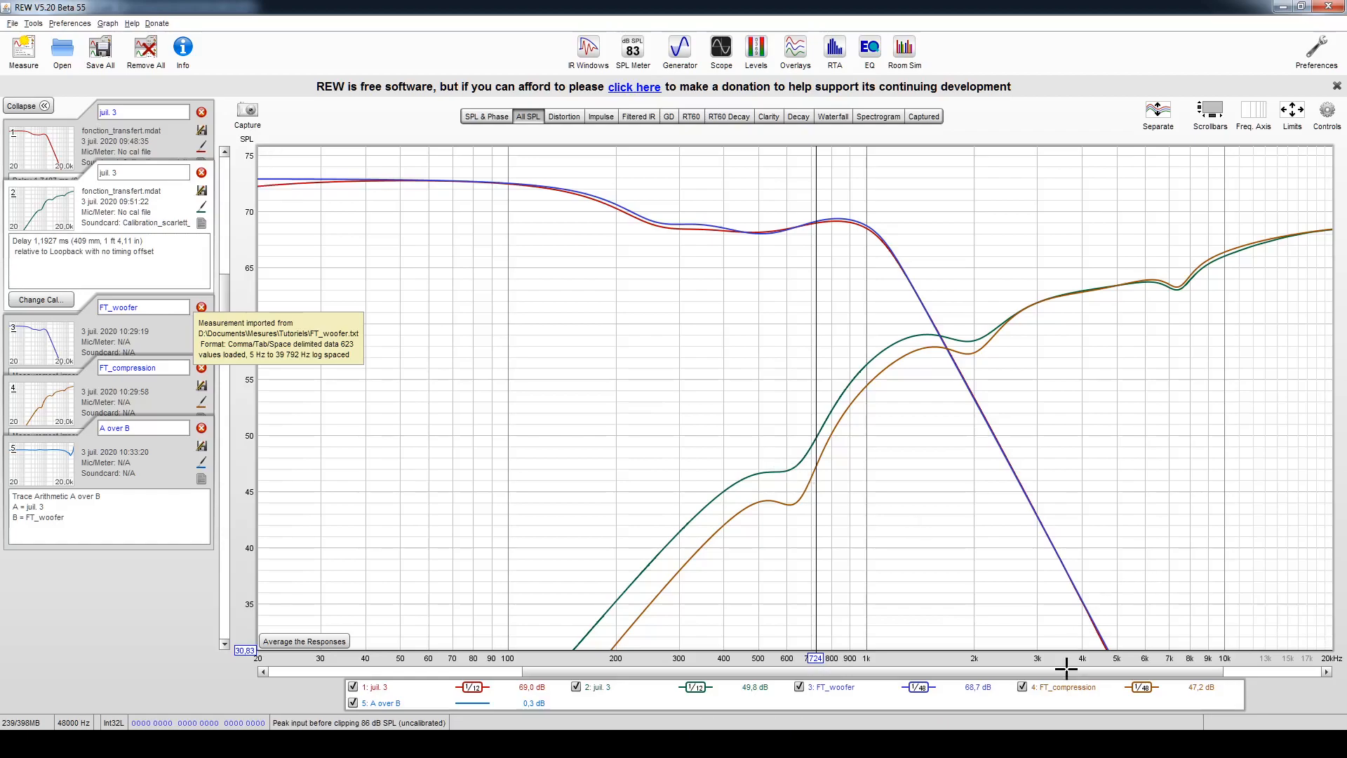
mouse_move(1121, 744)
left_click(1198, 677)
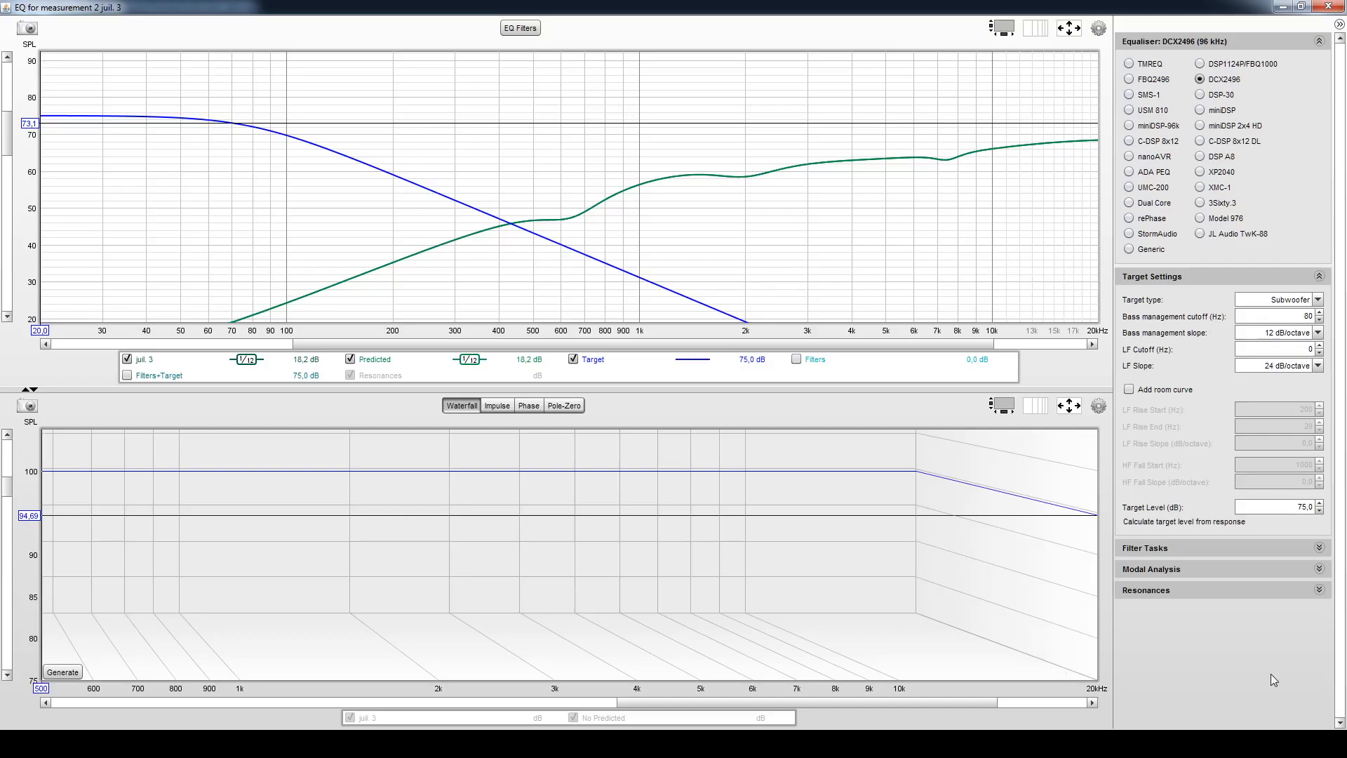
left_click(1046, 677)
left_click(36, 147)
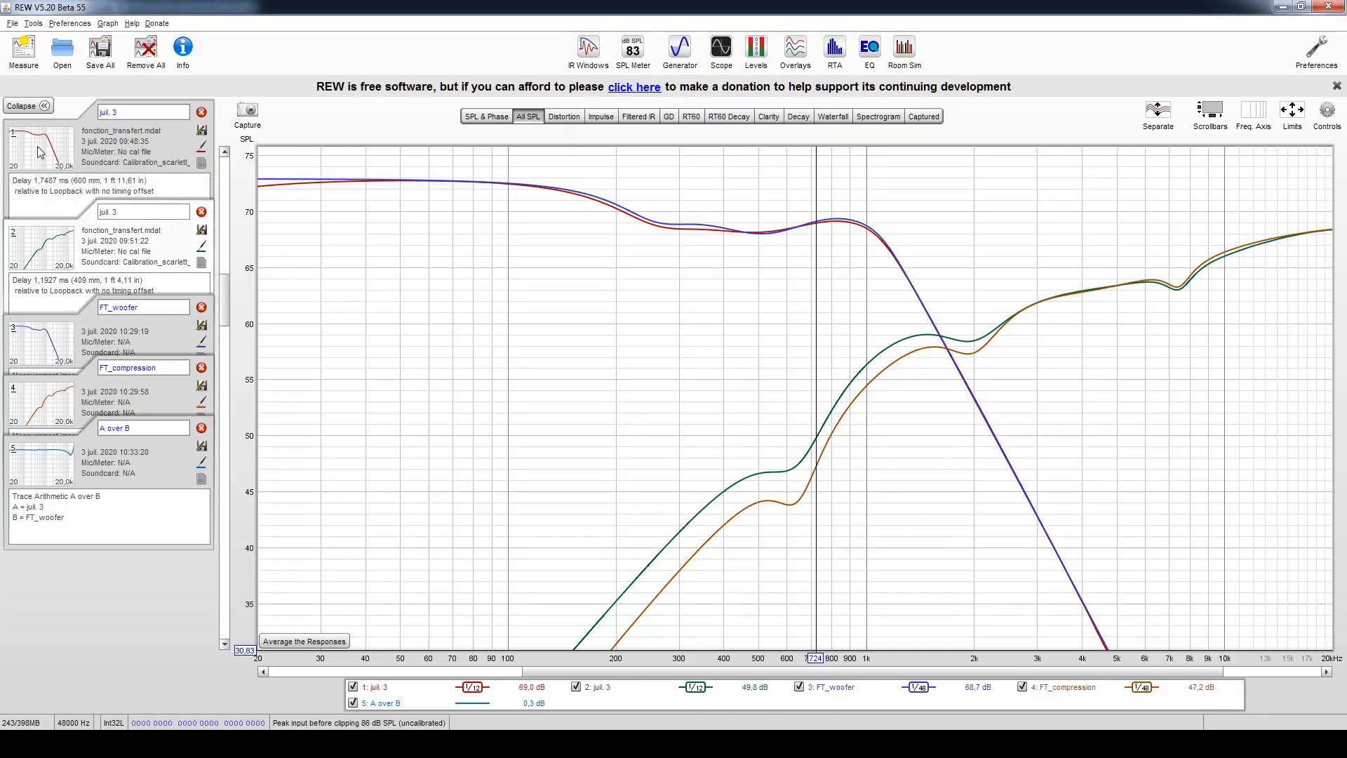
left_click(1112, 740)
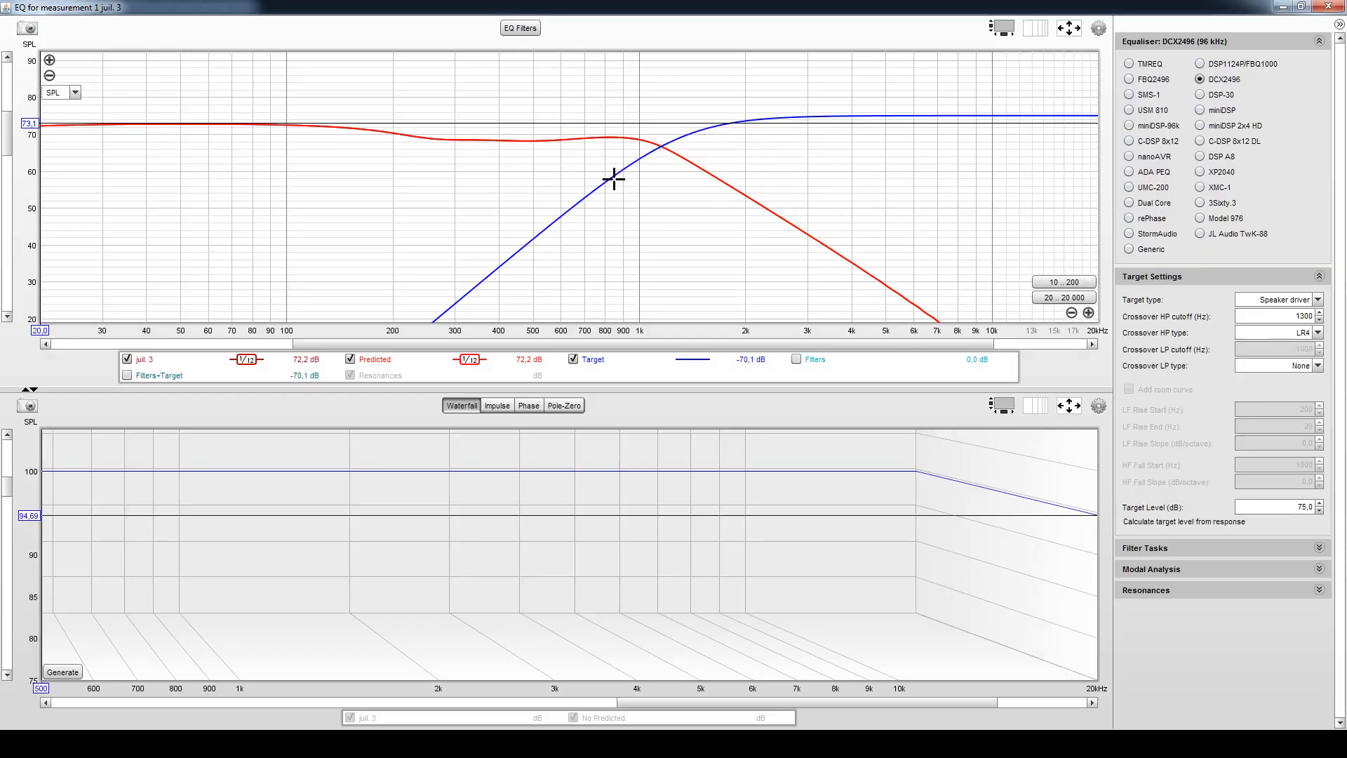
left_click(1107, 741)
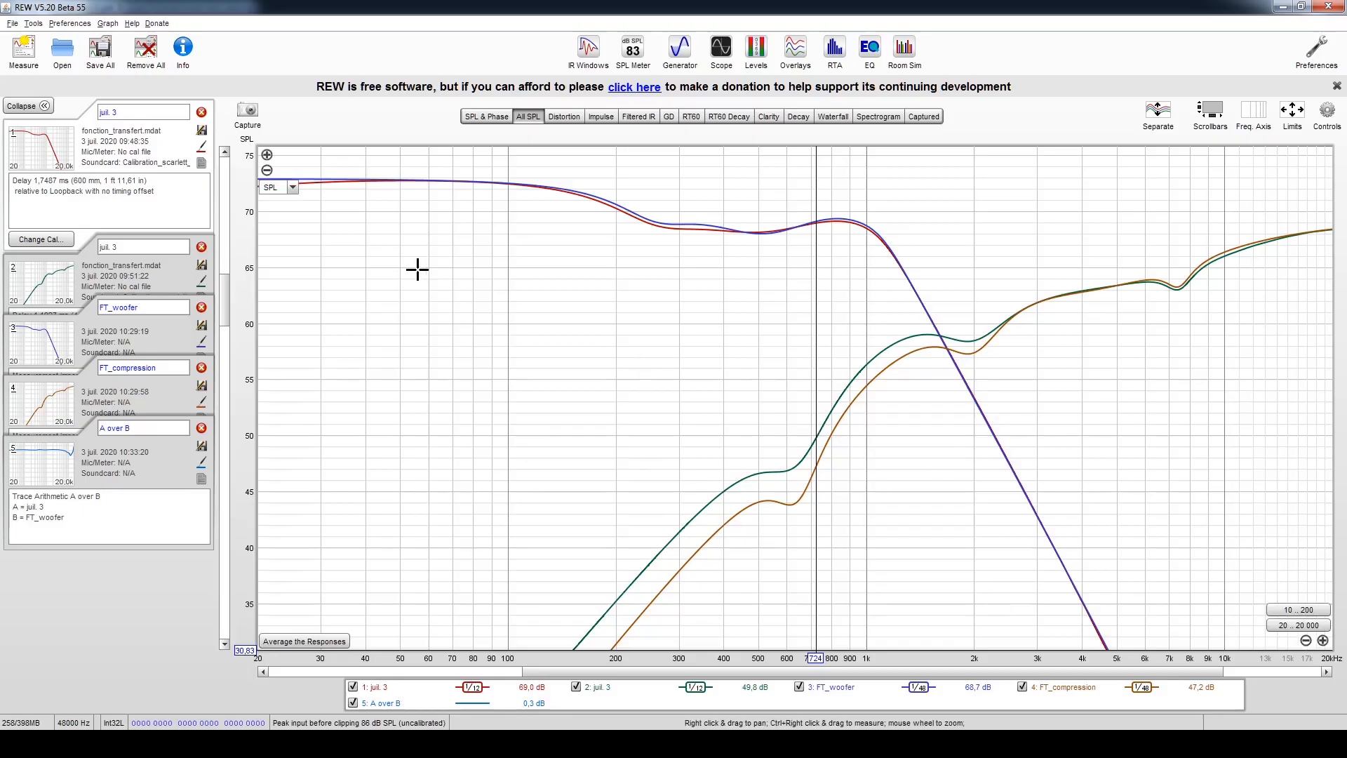
left_click(48, 276)
left_click(1109, 741)
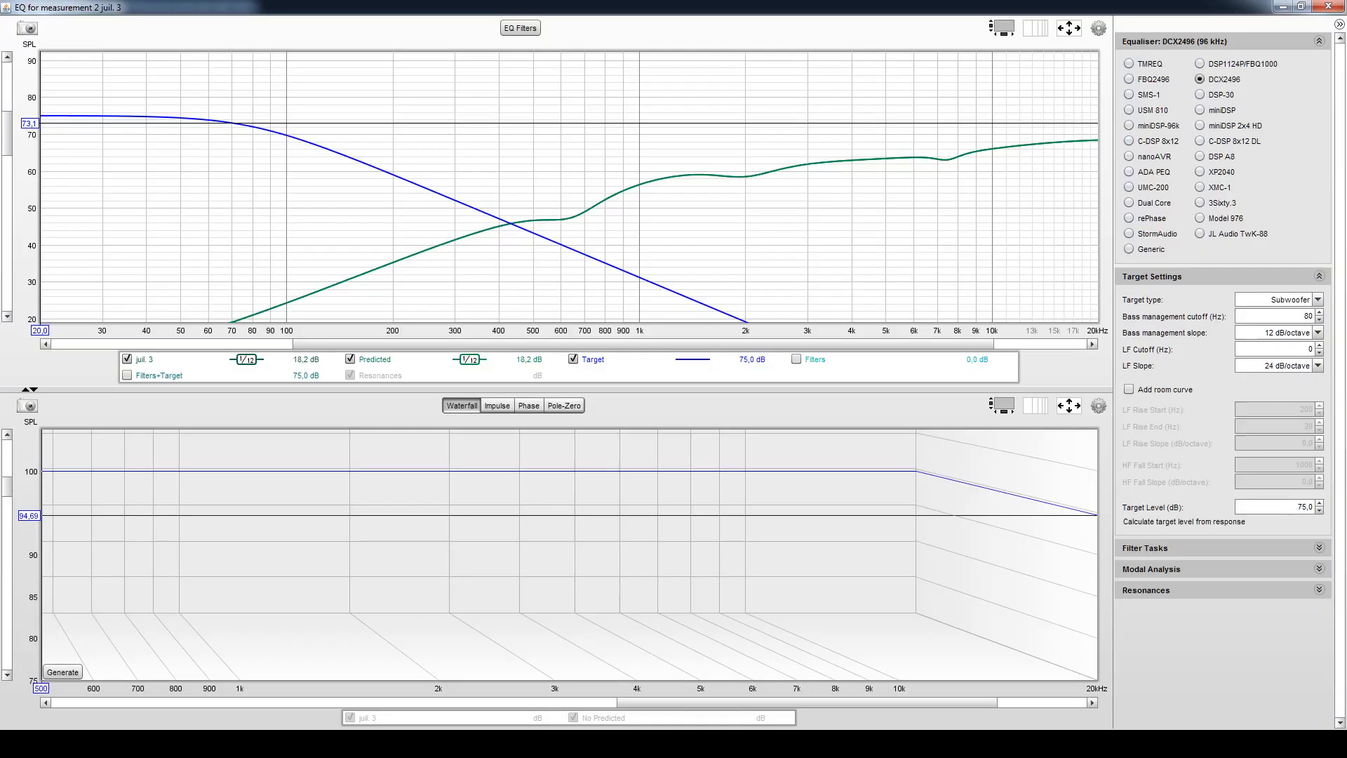
left_click(1087, 741)
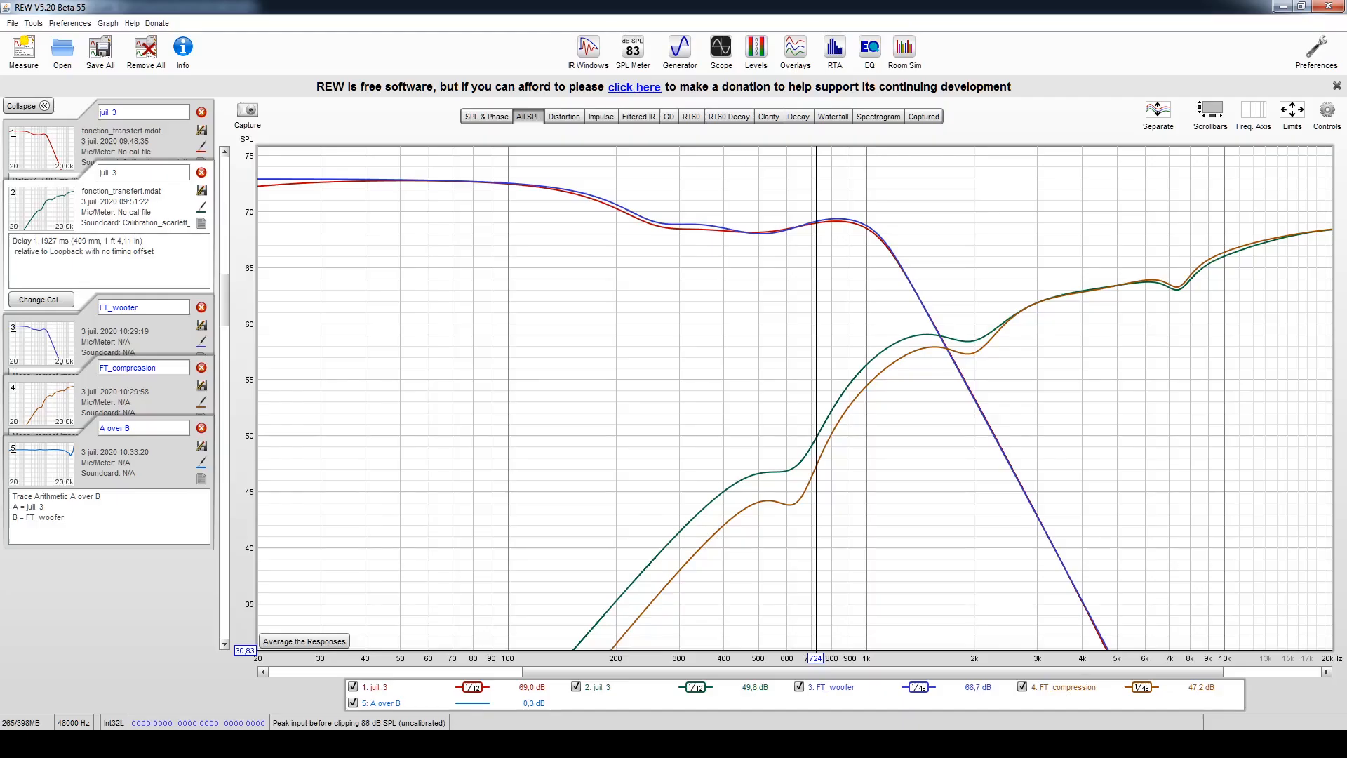
left_click(35, 144)
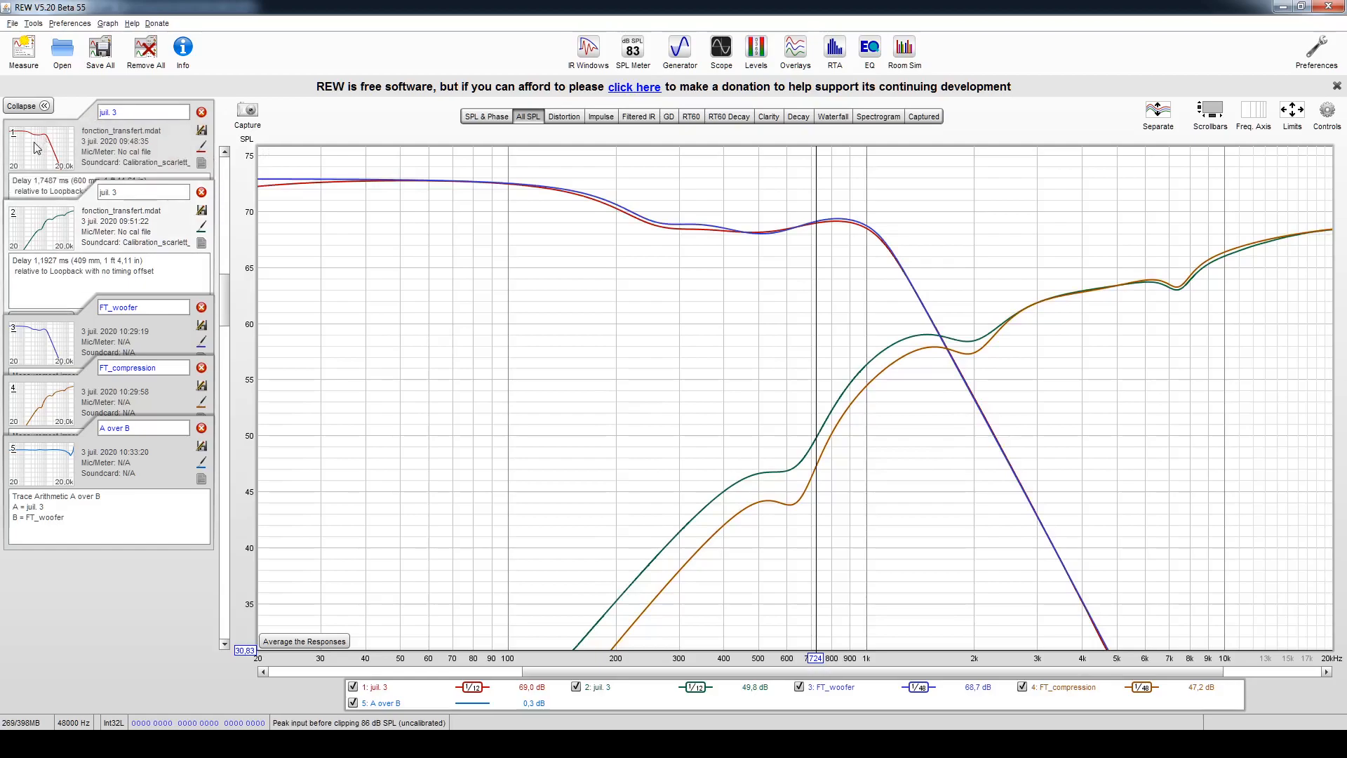
left_click(1108, 741)
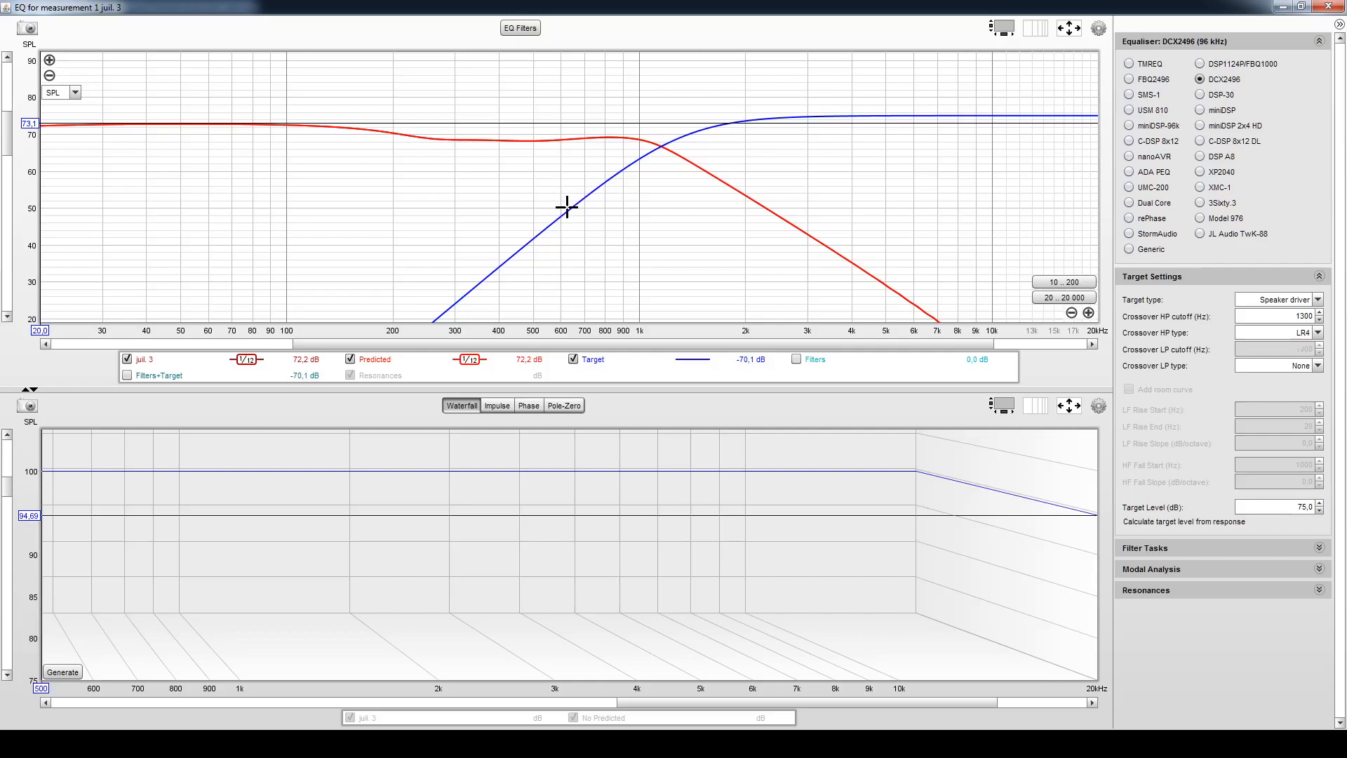
left_click(821, 116)
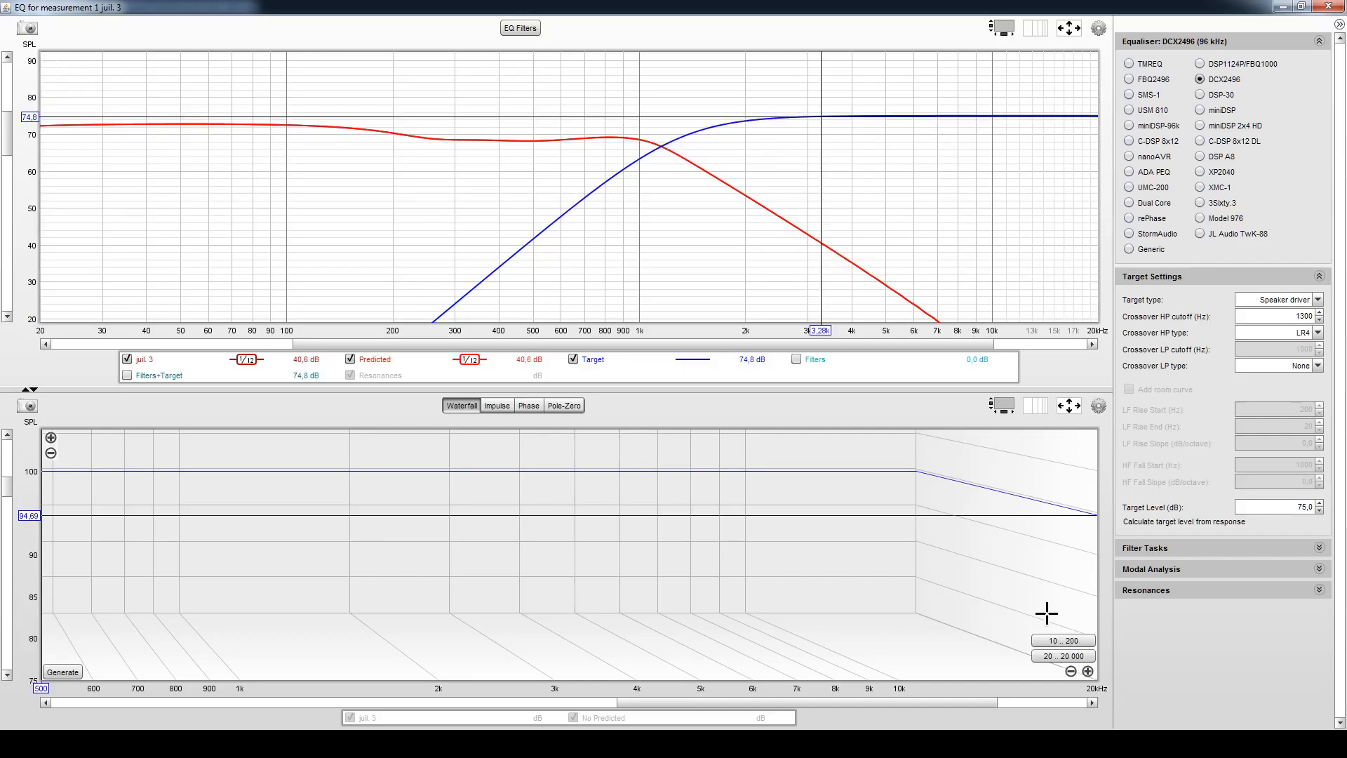
Step: Switch to VituixCAD, look at its Options without changing them, and enlarge the SPL chart
left_click(1013, 744)
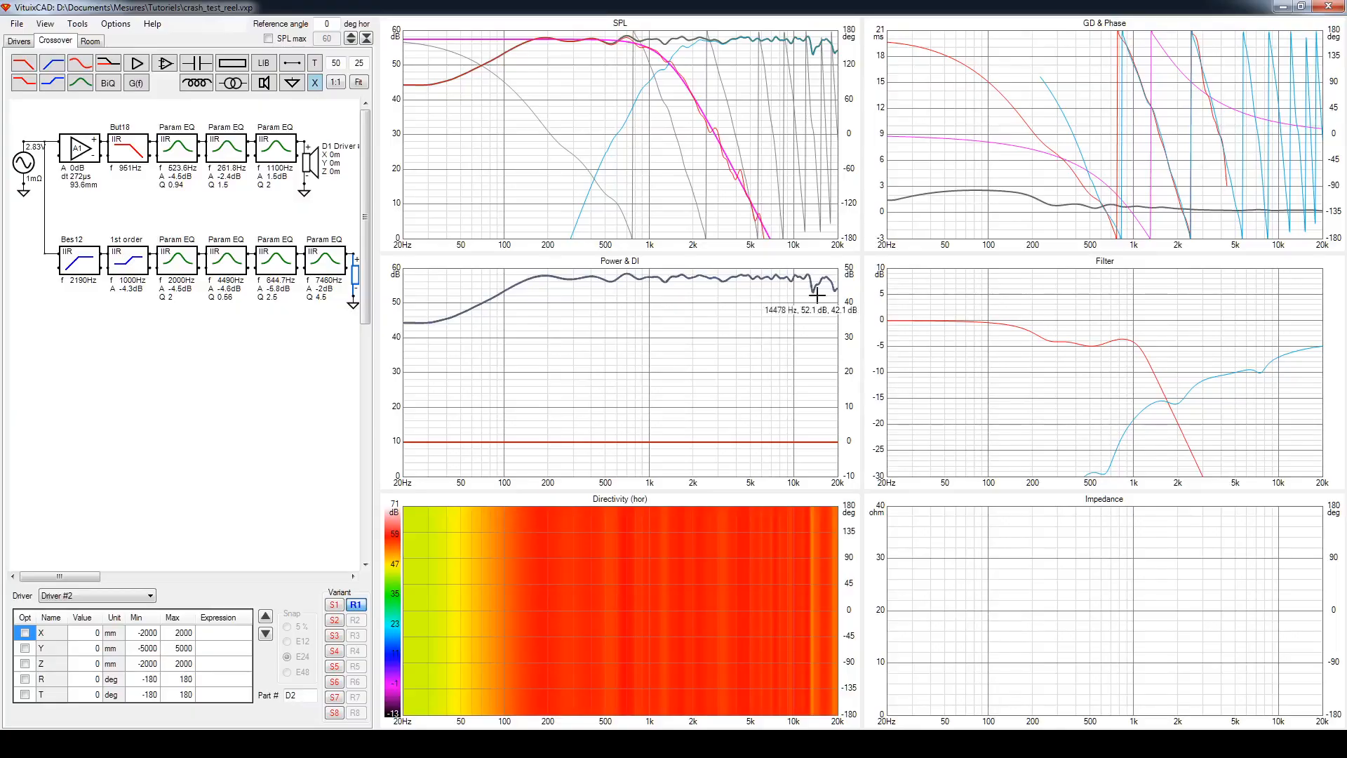
left_click(127, 30)
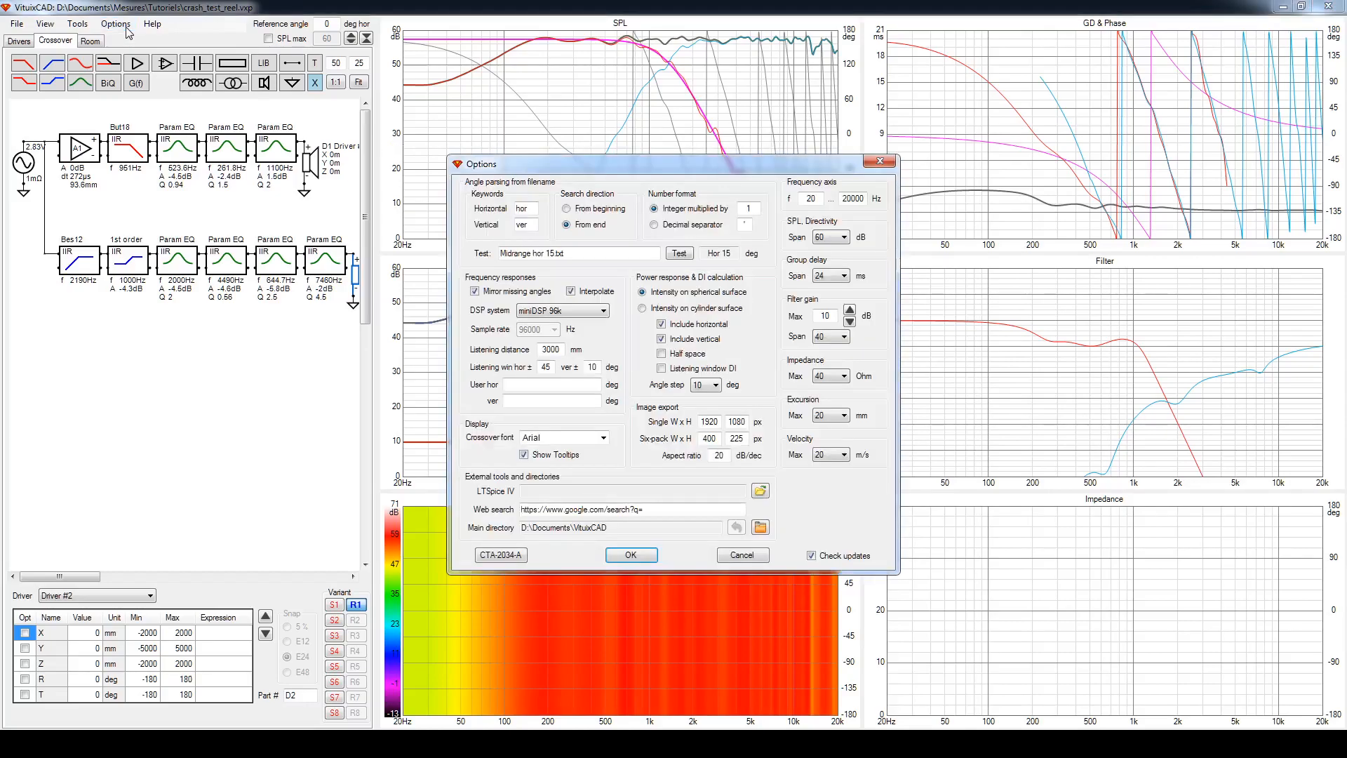
left_click(880, 160)
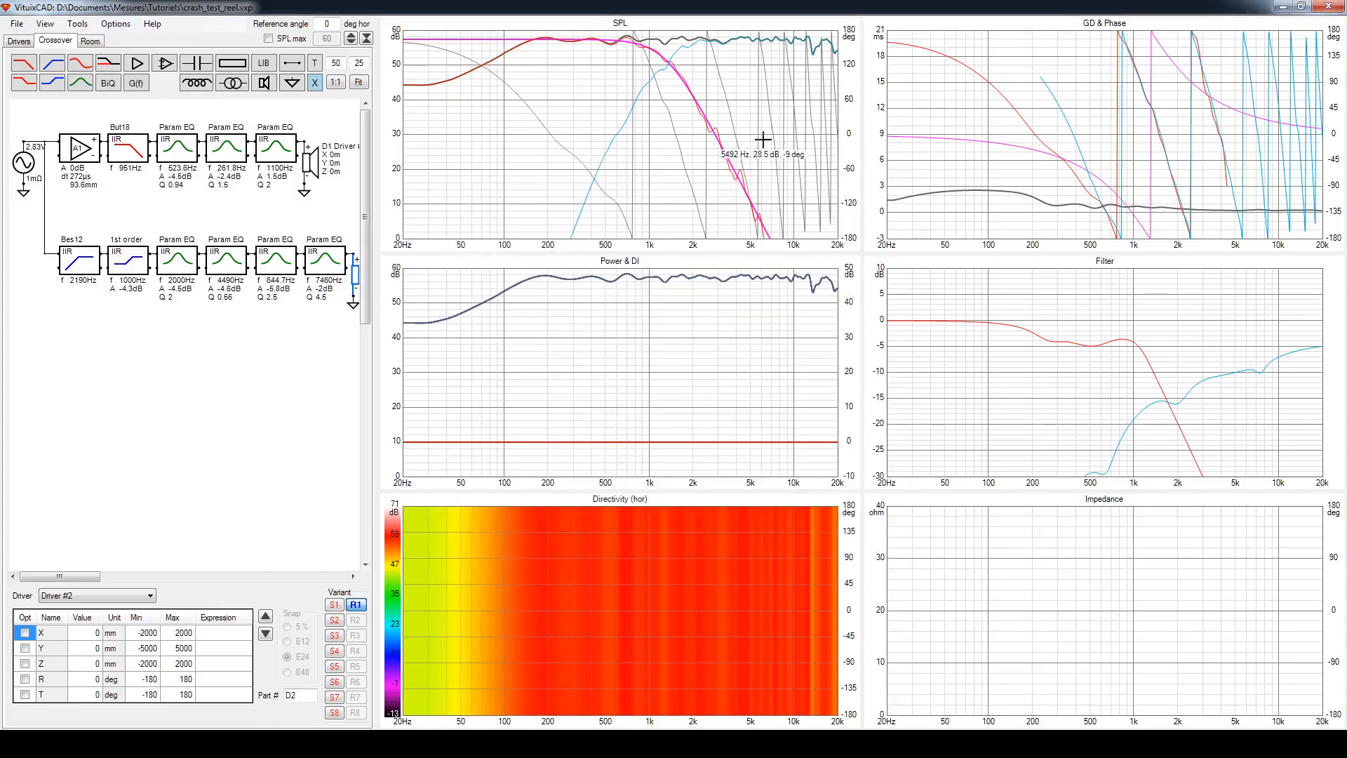
double_click(575, 133)
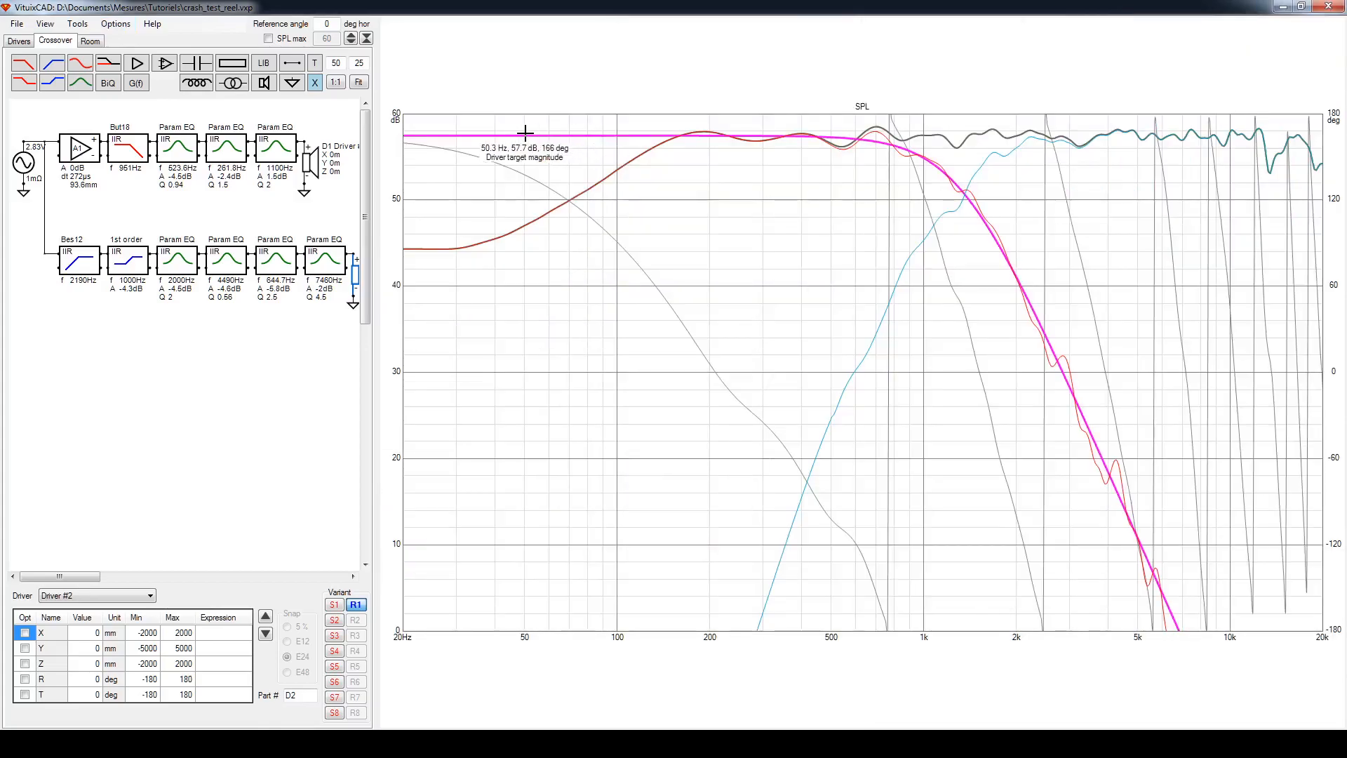
Step: Try the miniDSP 48k DSP system in the Options, keeping the dialog clear of the SPL chart
left_click(115, 24)
left_click_drag(674, 167, 246, 300)
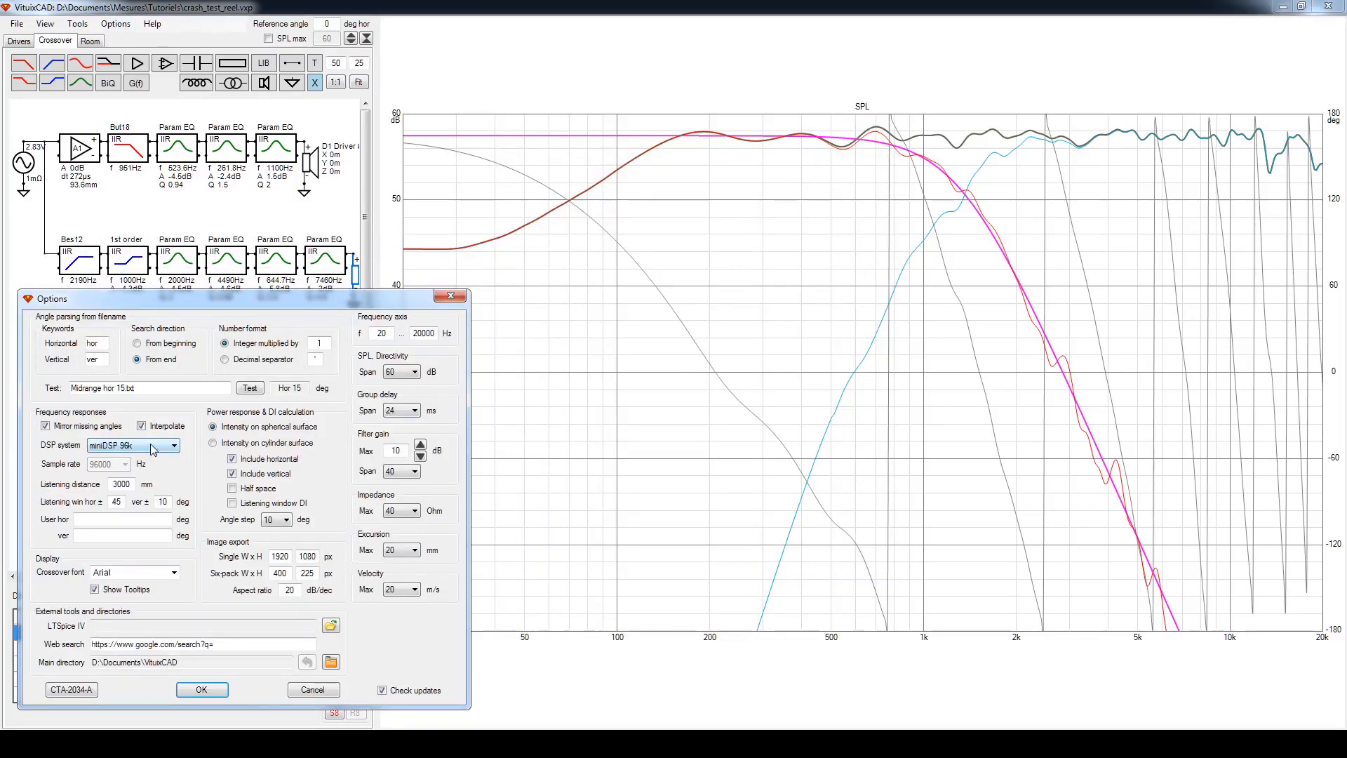
left_click(120, 447)
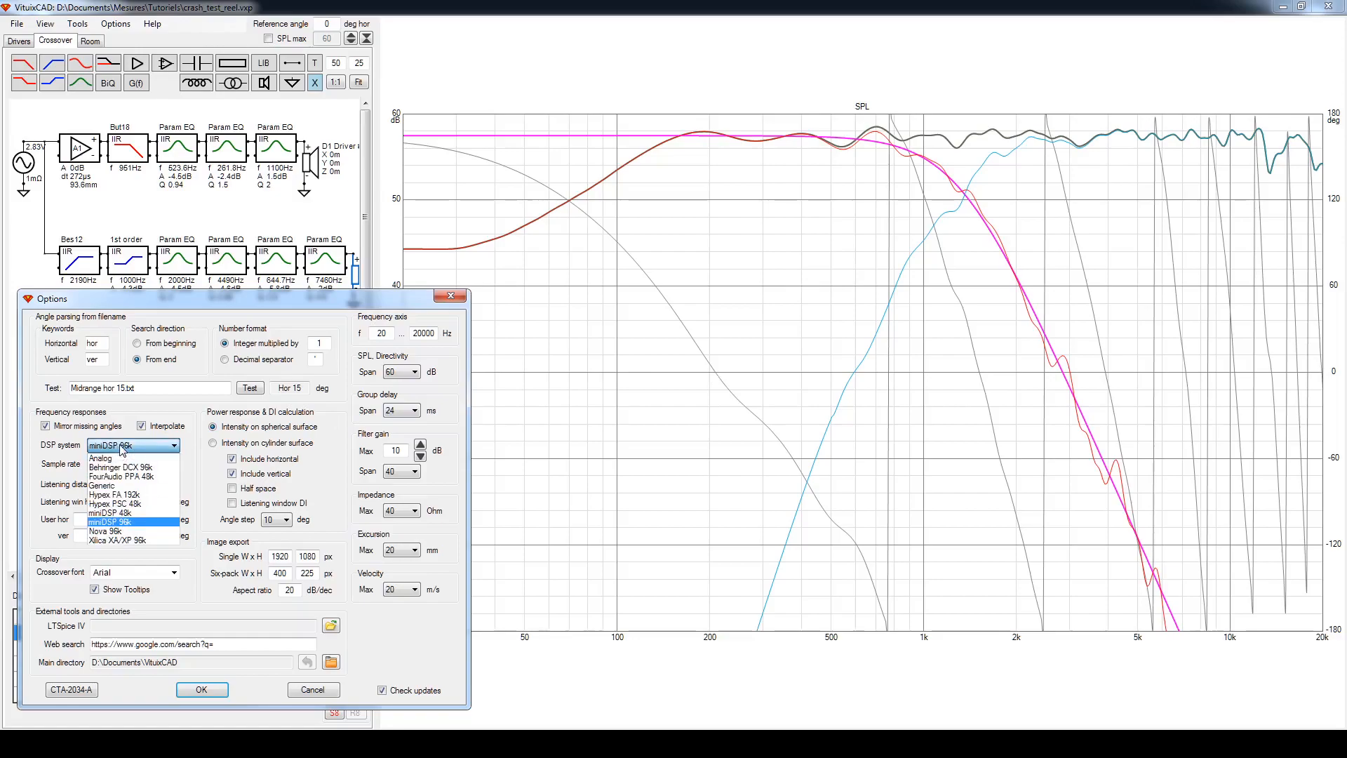
left_click(133, 513)
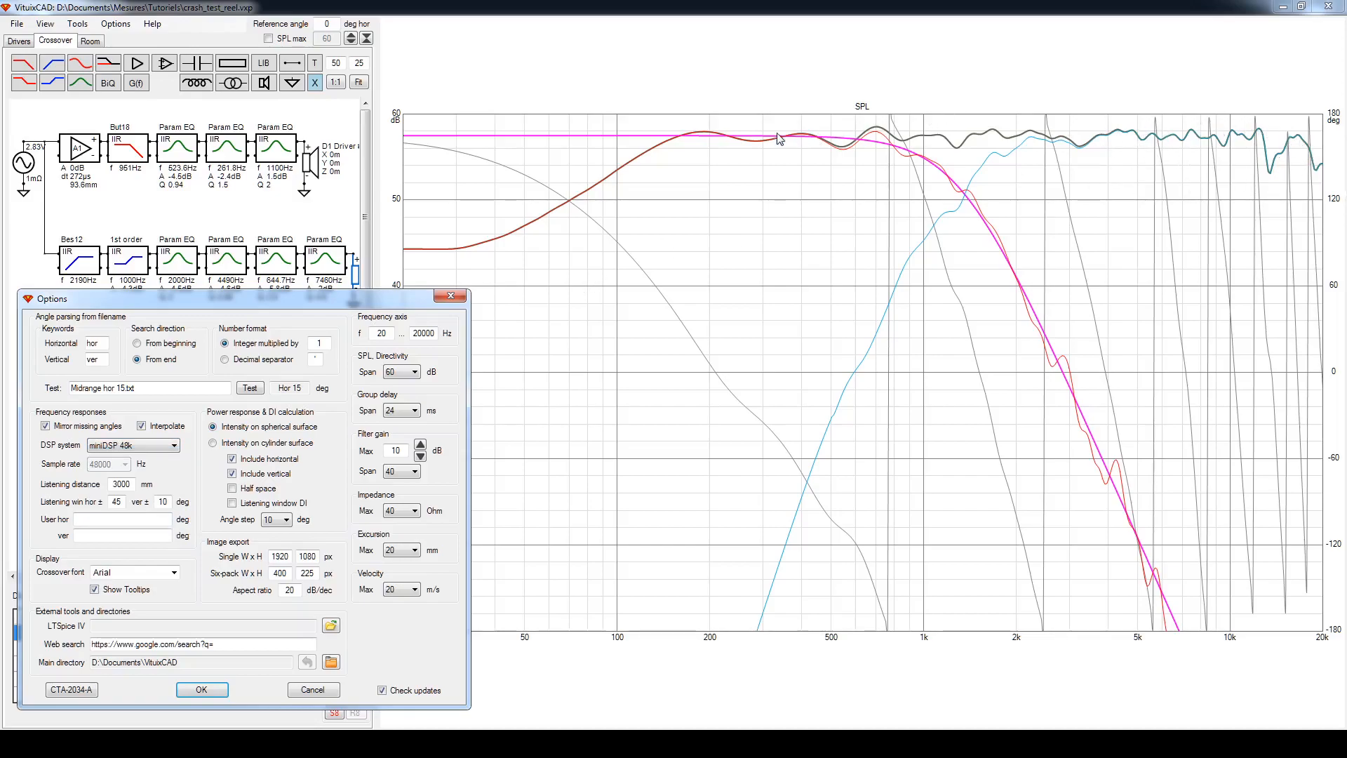
left_click(201, 690)
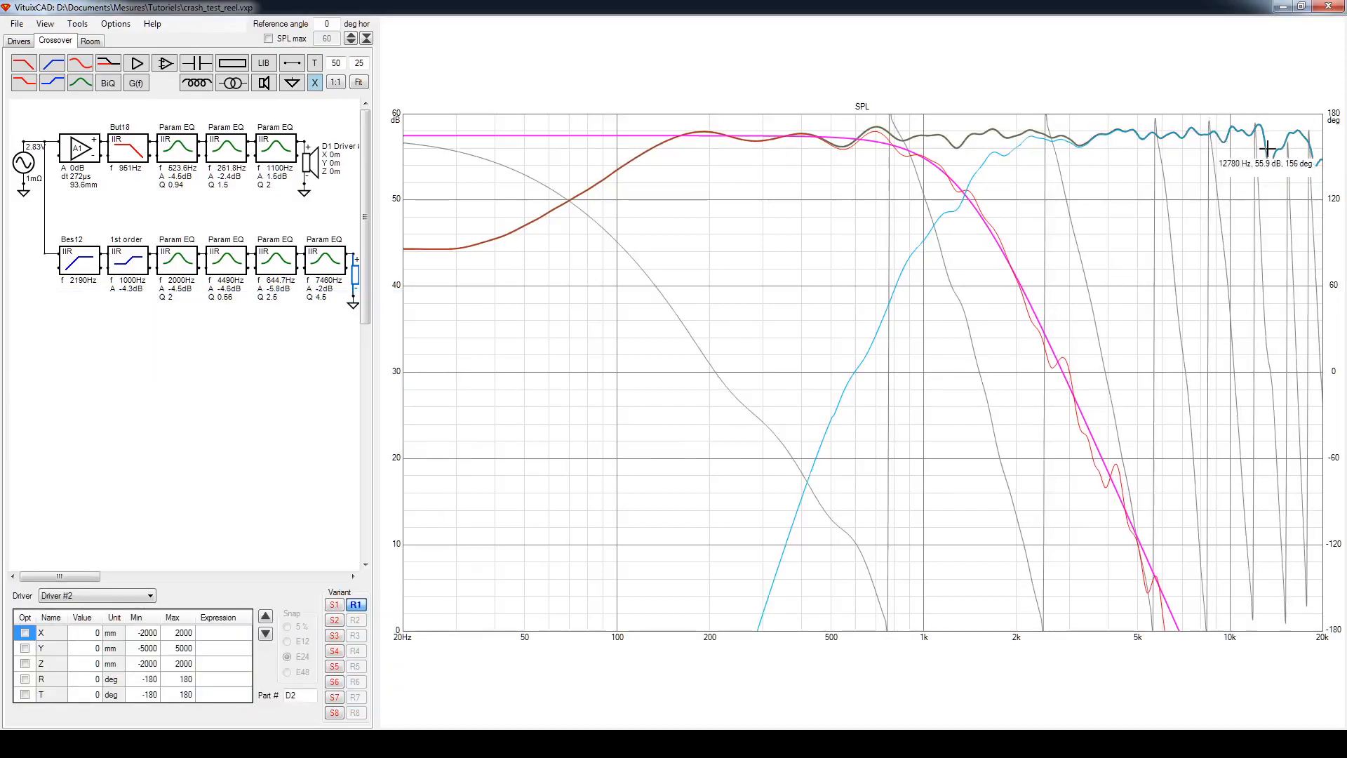
Step: Try the Behringer DCX 96k DSP system in the Options and inspect the SPL chart
left_click(118, 26)
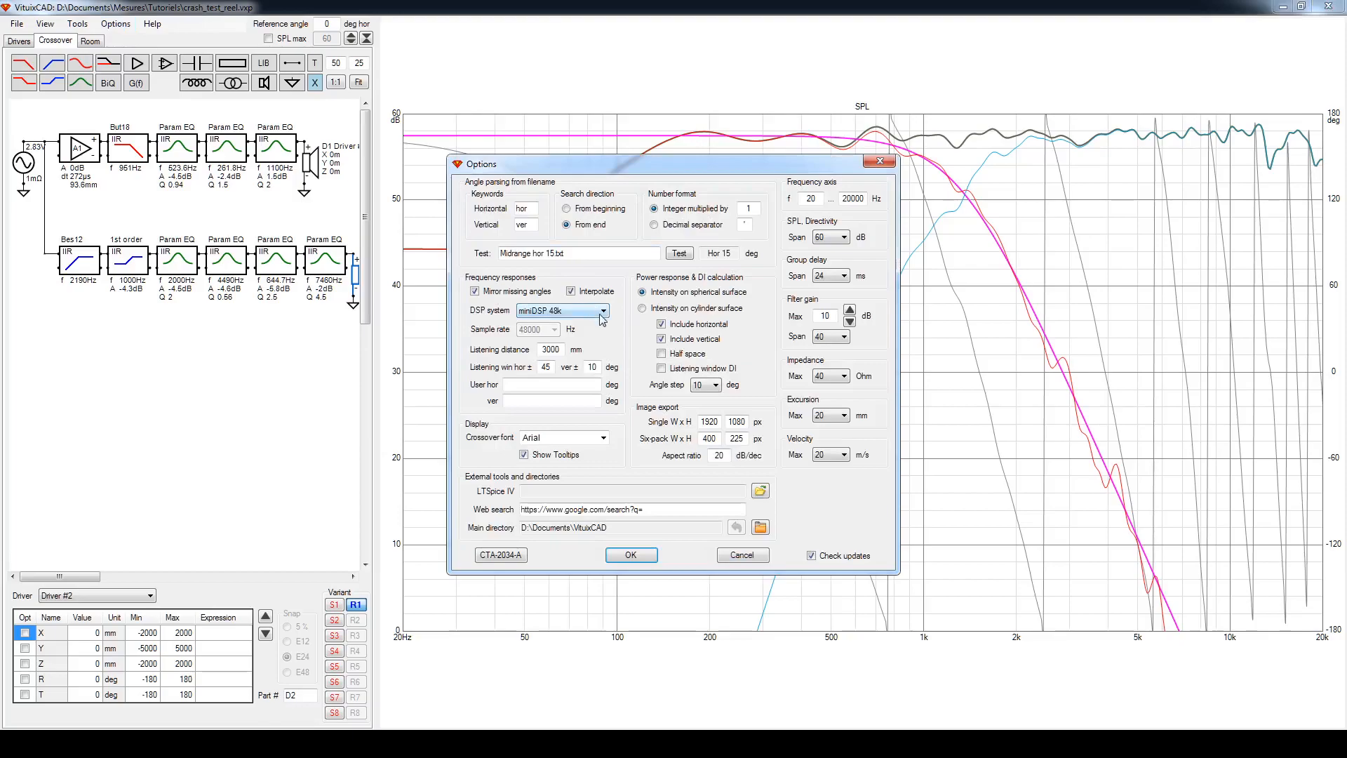
left_click(602, 313)
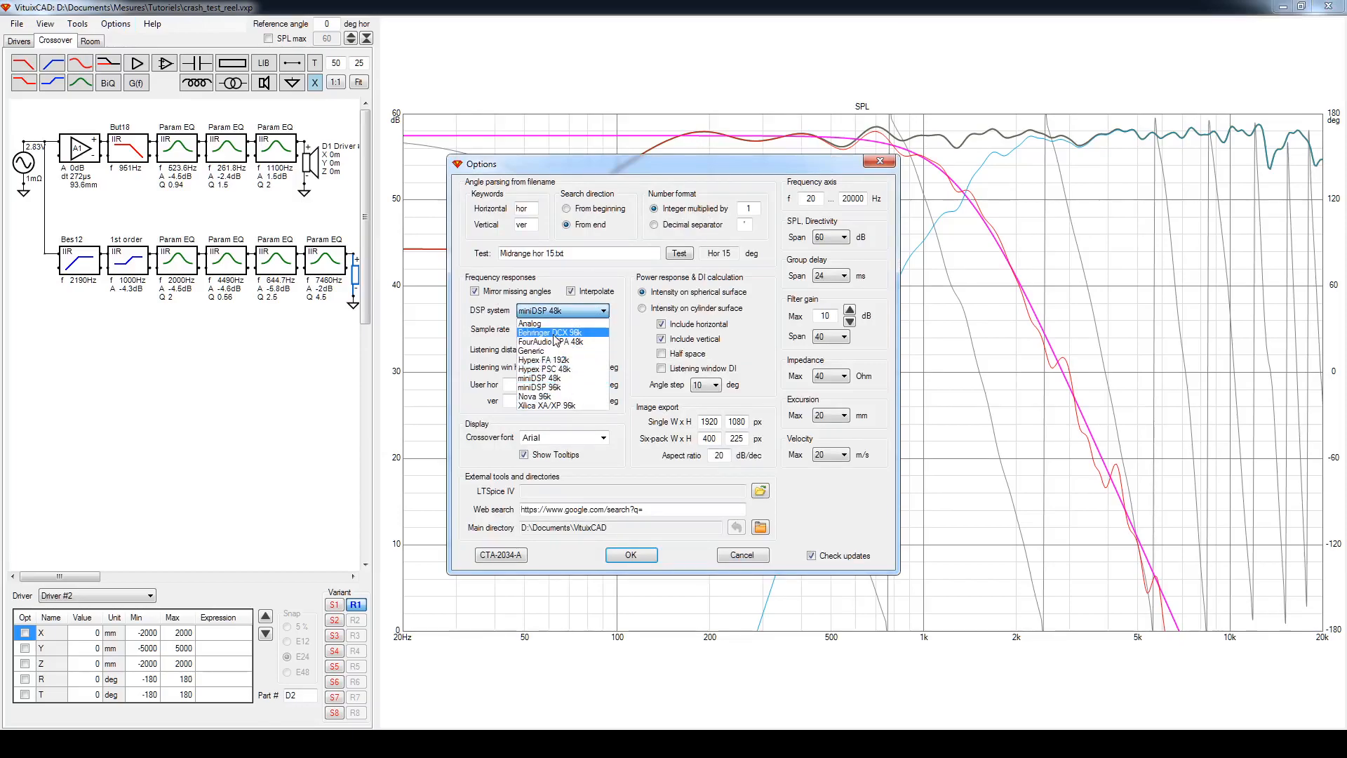
left_click(554, 334)
left_click_drag(88, 165, 35, 198)
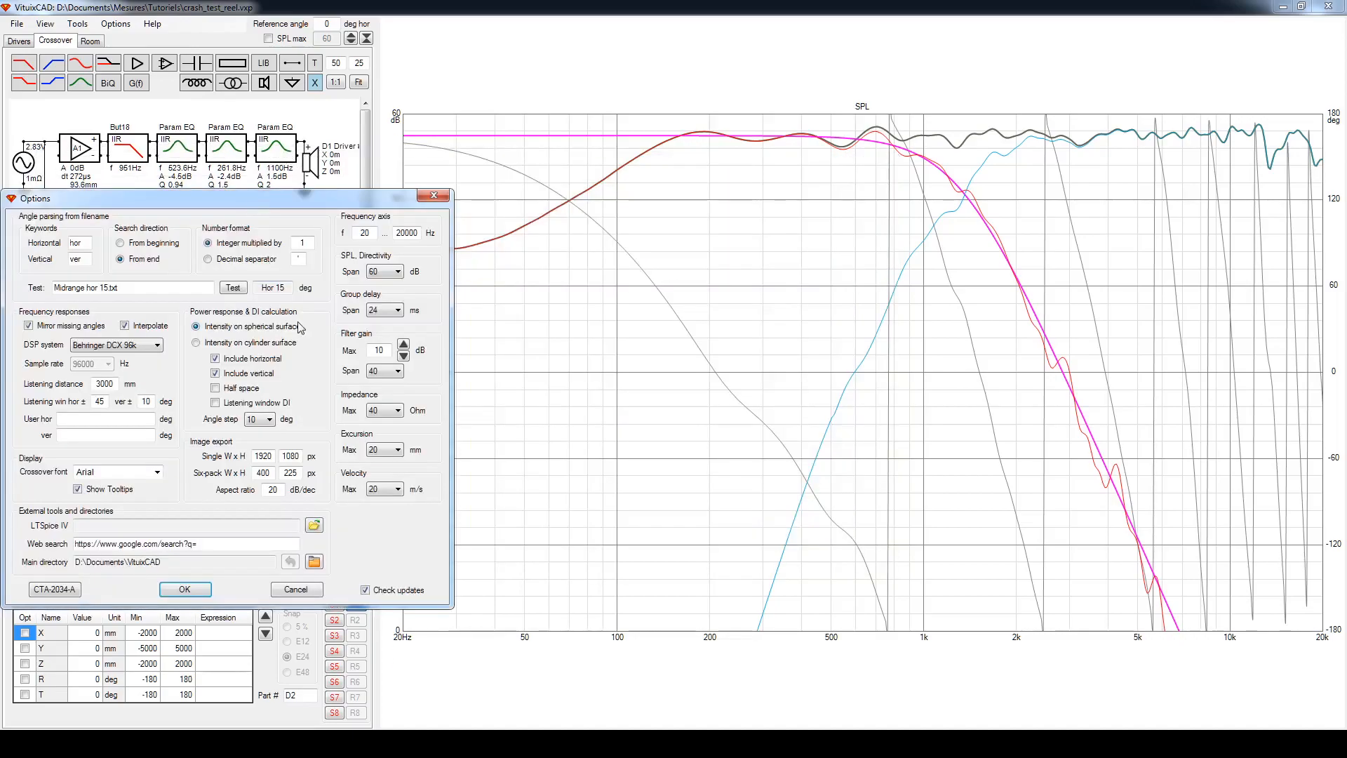
left_click(185, 589)
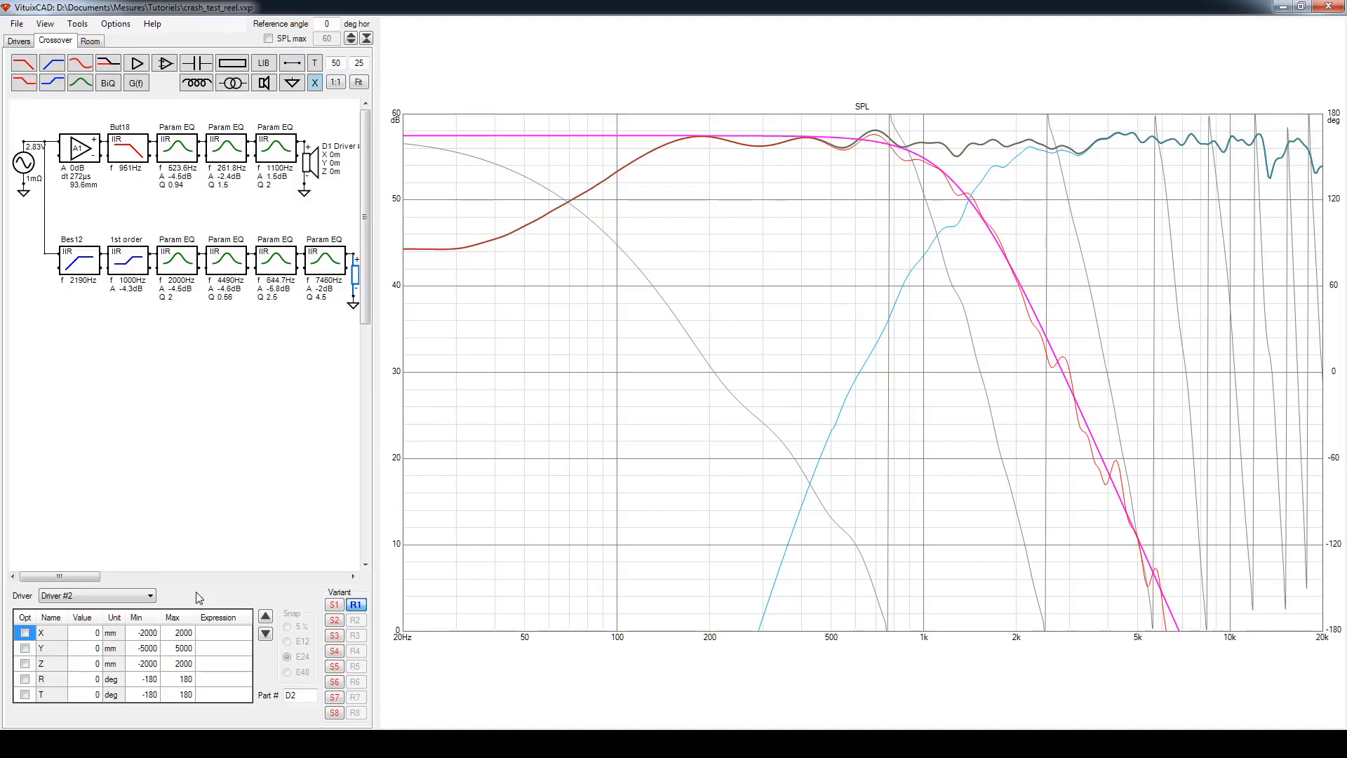
left_click(424, 133)
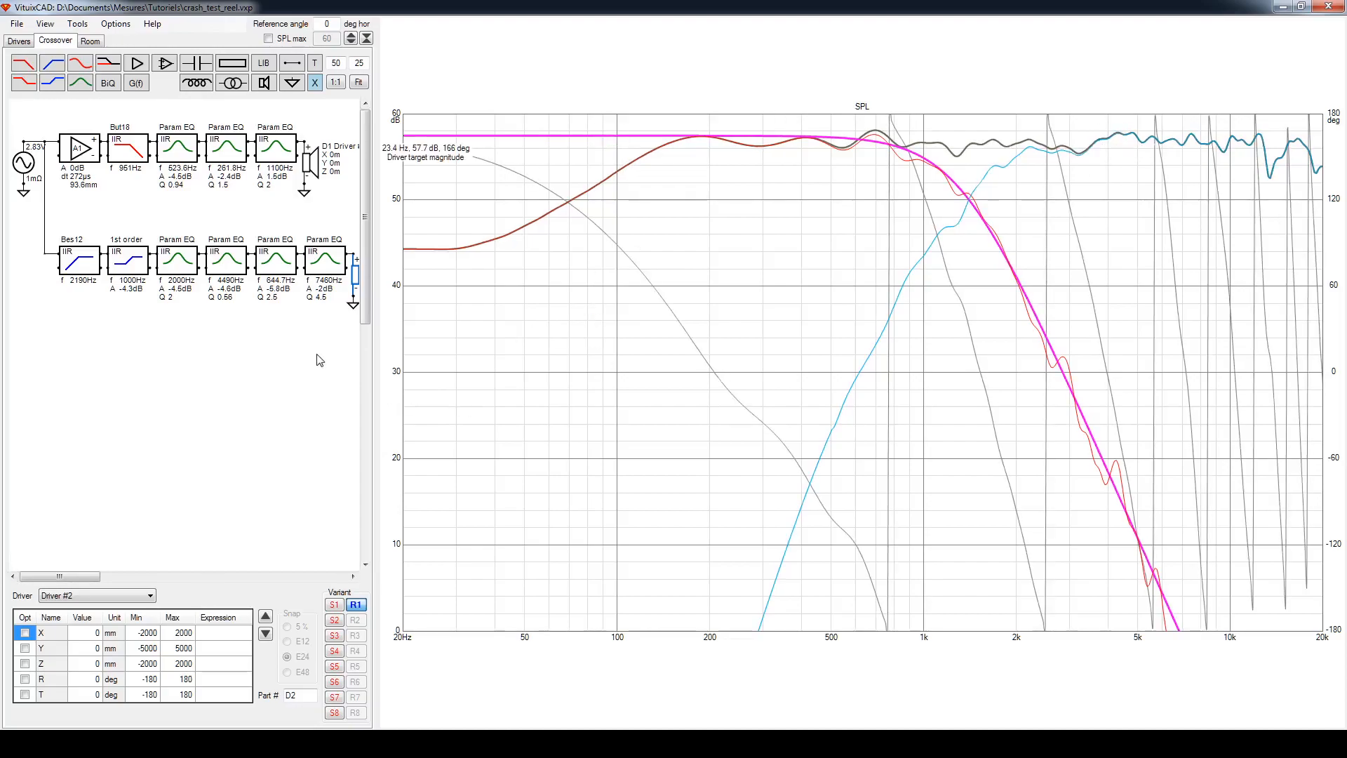
Step: Set the DSP system to Generic in the Options and apply it to the crossover simulation
left_click(116, 23)
left_click(123, 38)
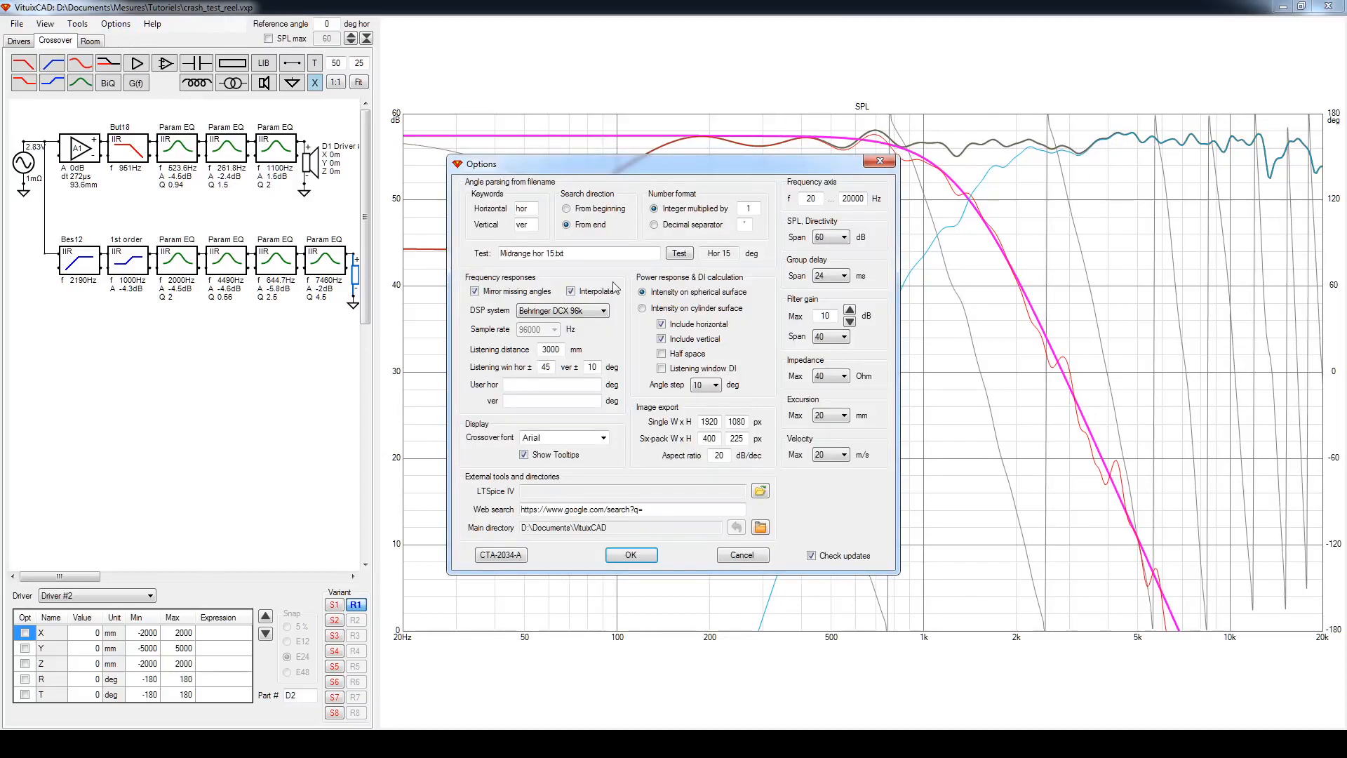
left_click(583, 315)
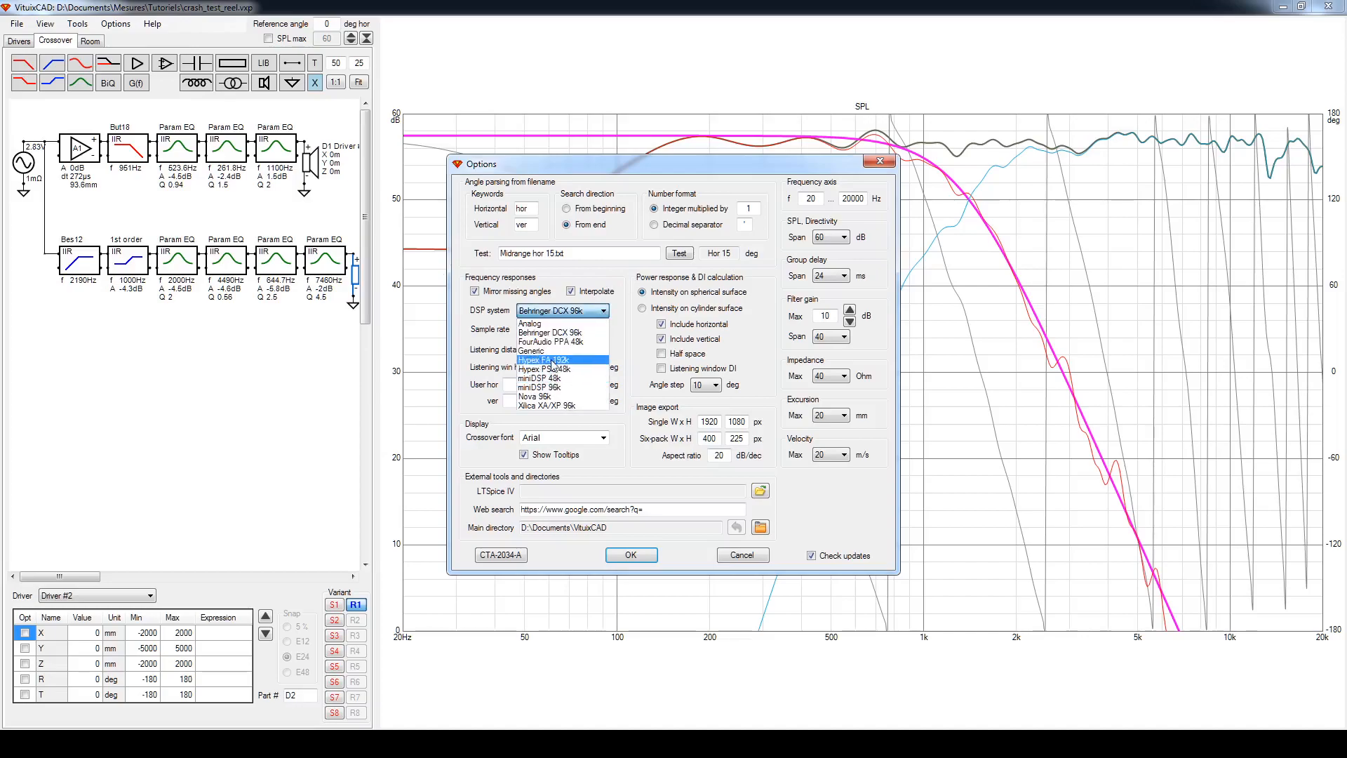
left_click(552, 352)
left_click_drag(772, 168, 330, 296)
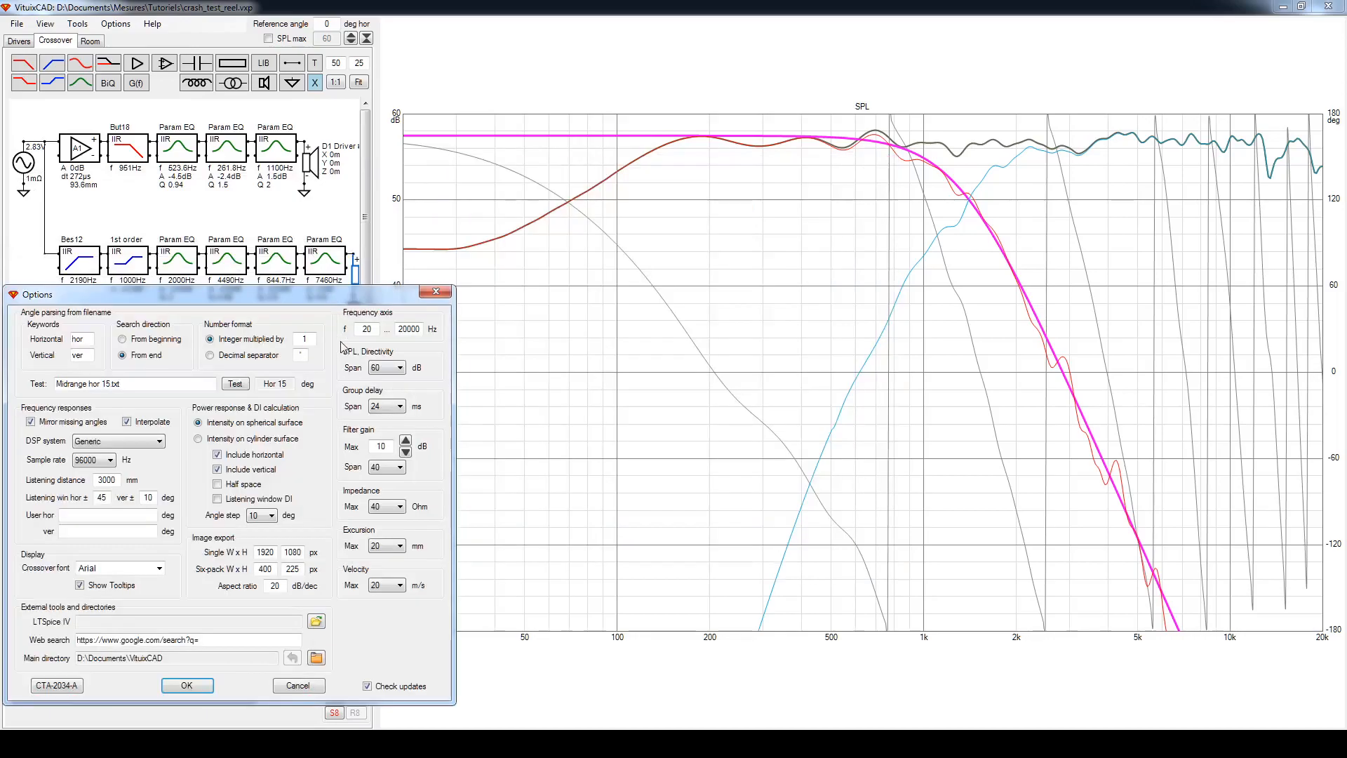
left_click(202, 689)
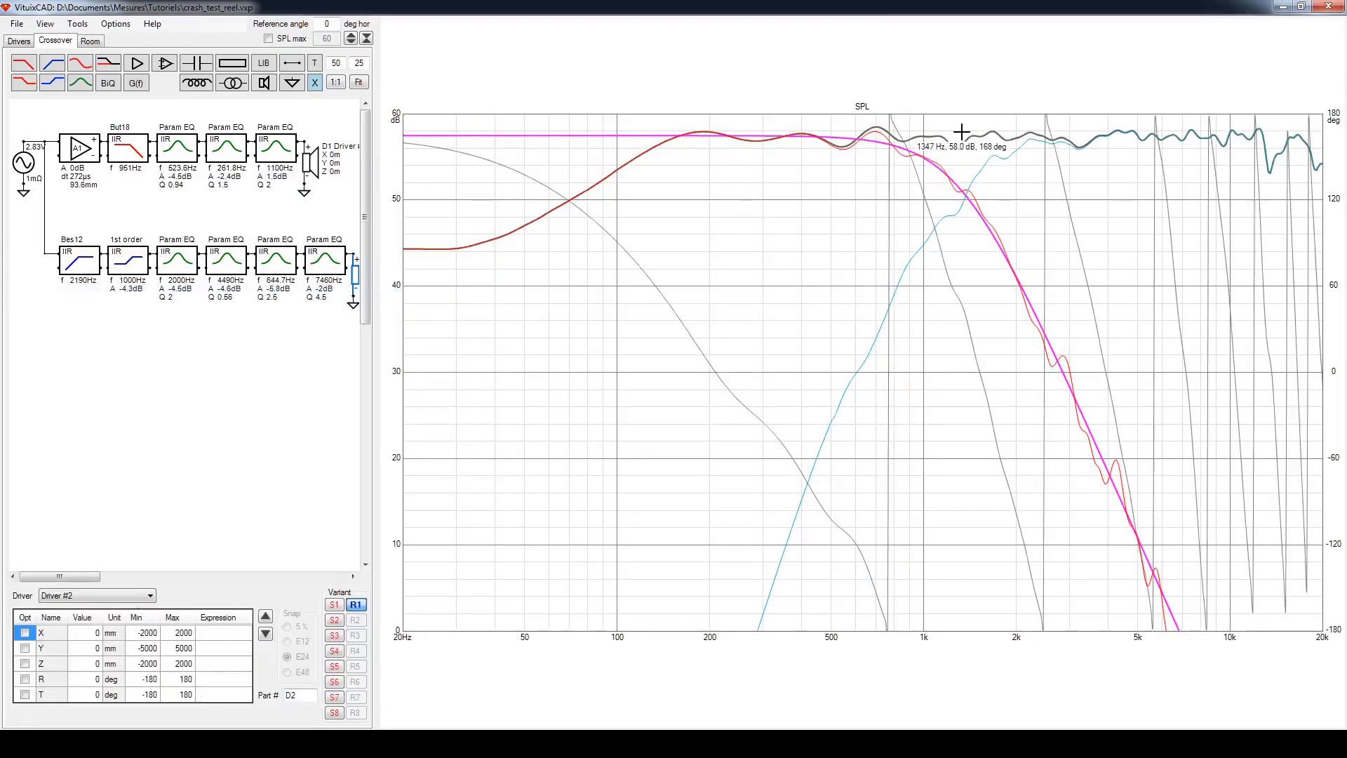